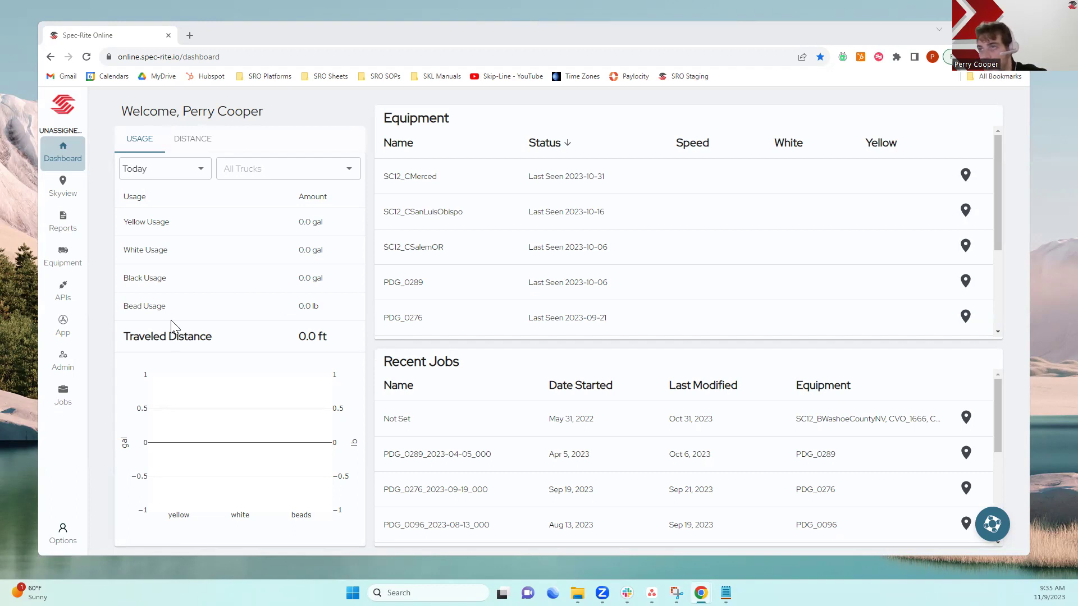
Create a new report template in the Reports section and name it Example.
click(65, 233)
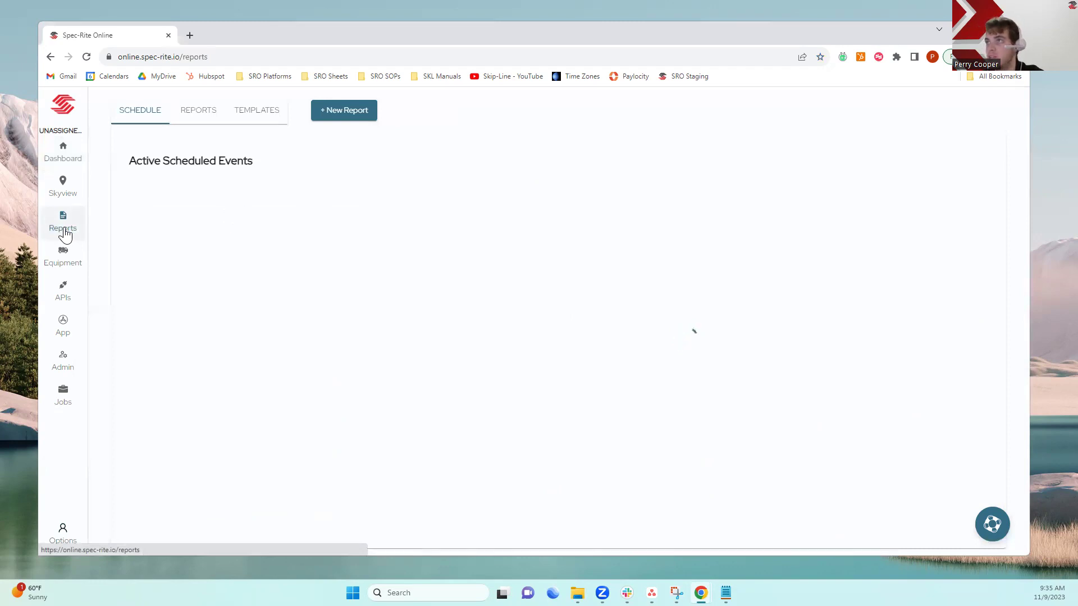
click(264, 116)
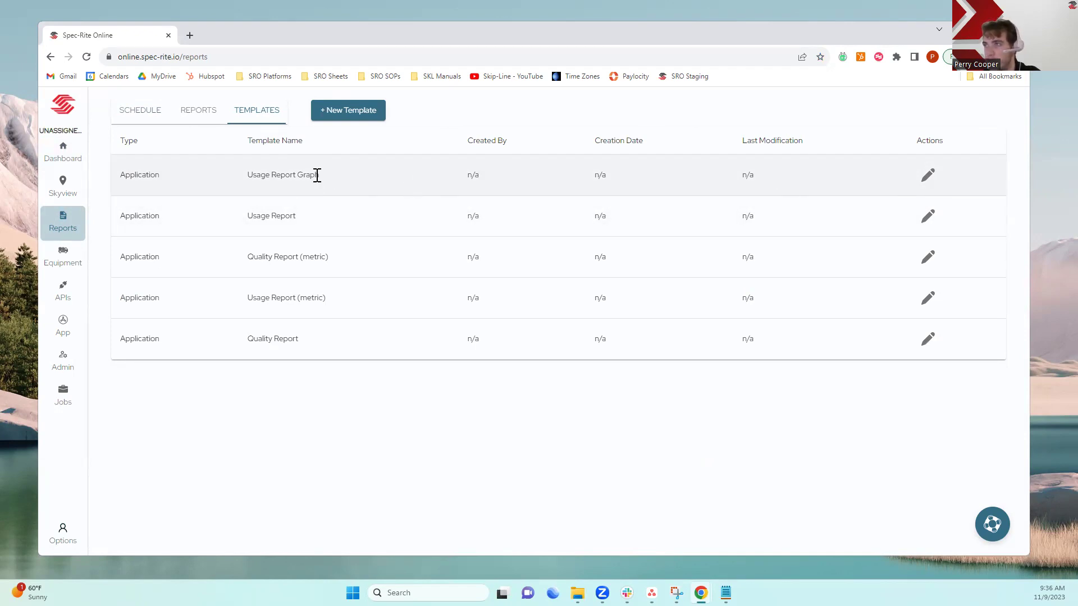
click(342, 115)
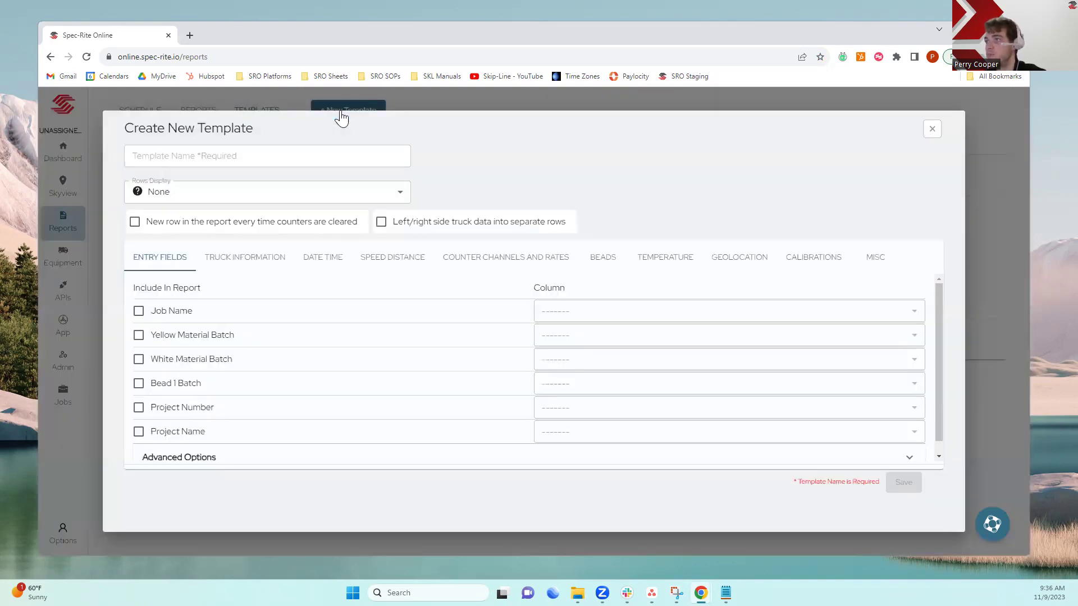
click(298, 159)
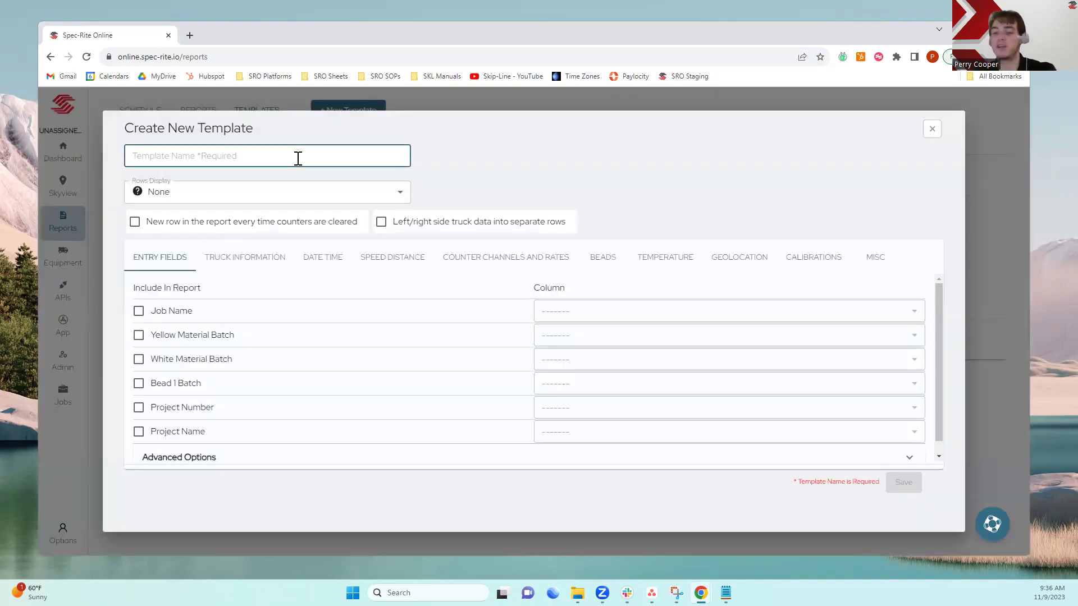
text(Example)
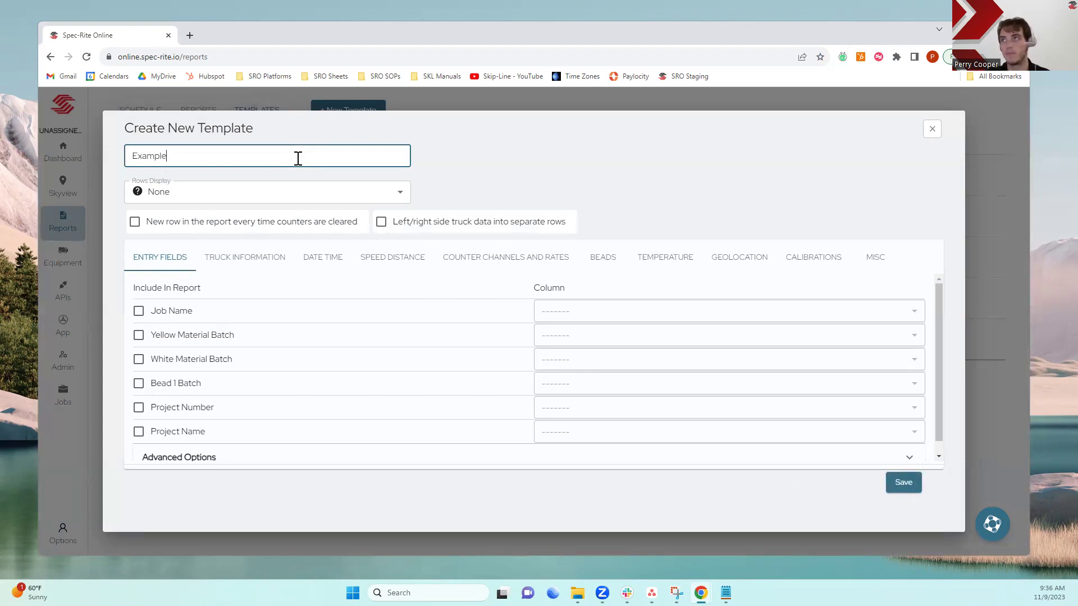
Try displaying the template rows by Time and by Entry Field, viewing the date range and field choices for each.
click(401, 197)
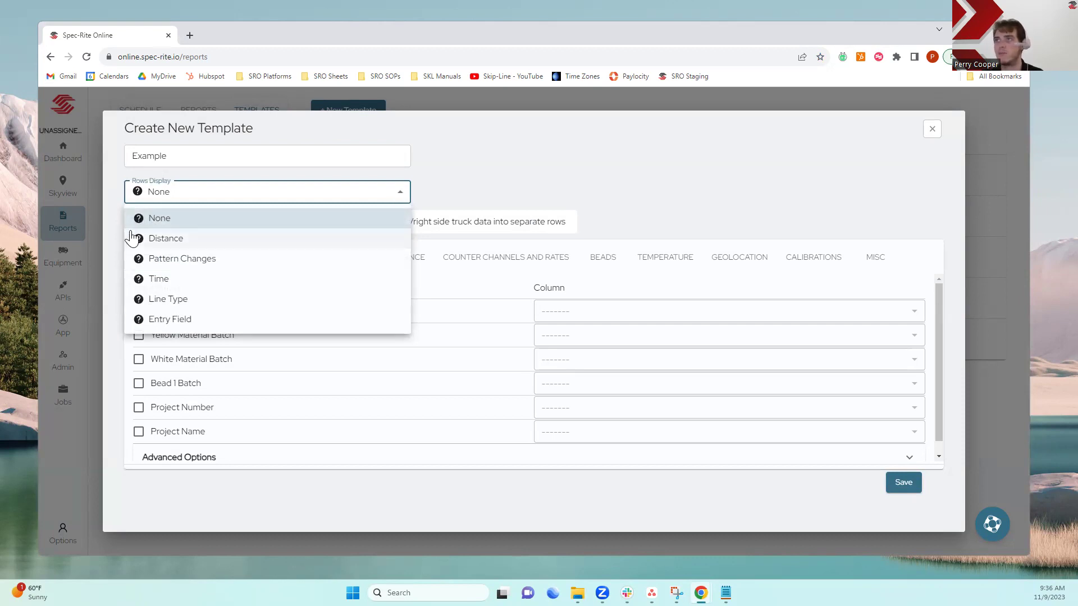
mouse_move(139, 225)
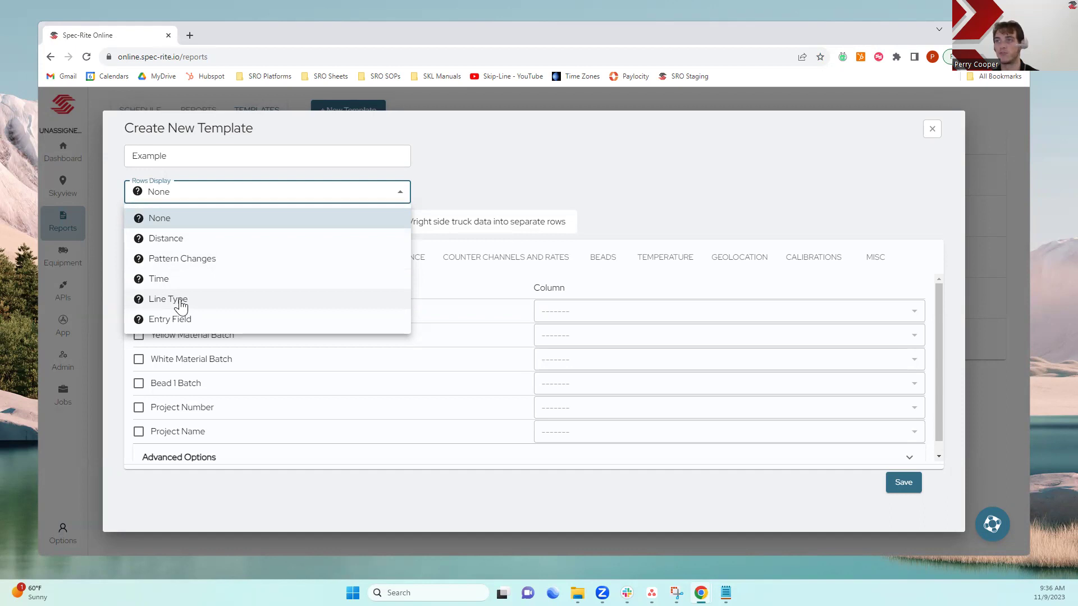
click(162, 280)
click(482, 191)
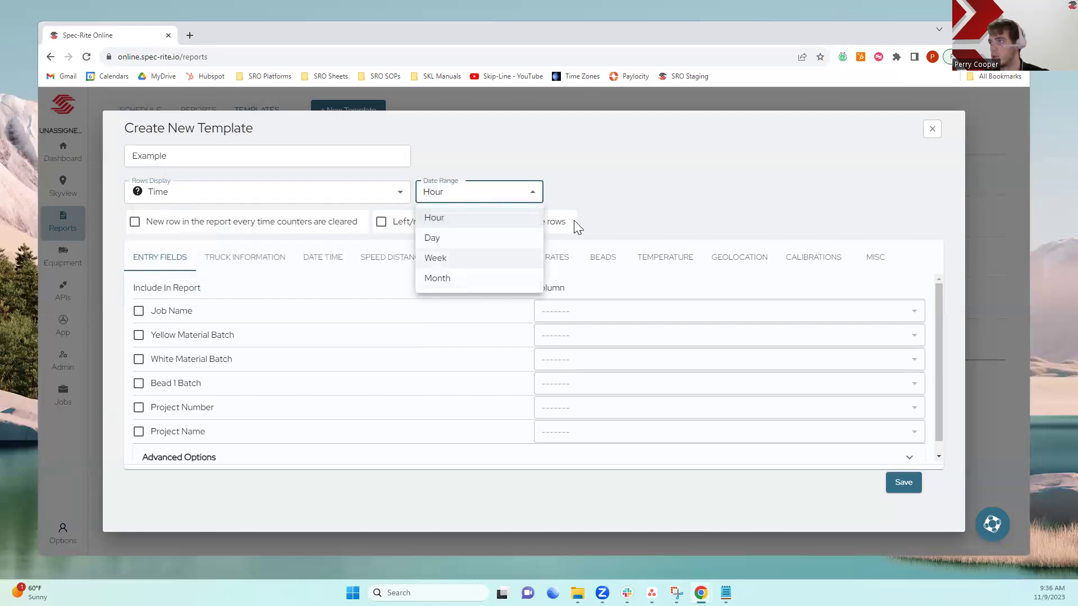
click(588, 192)
click(393, 192)
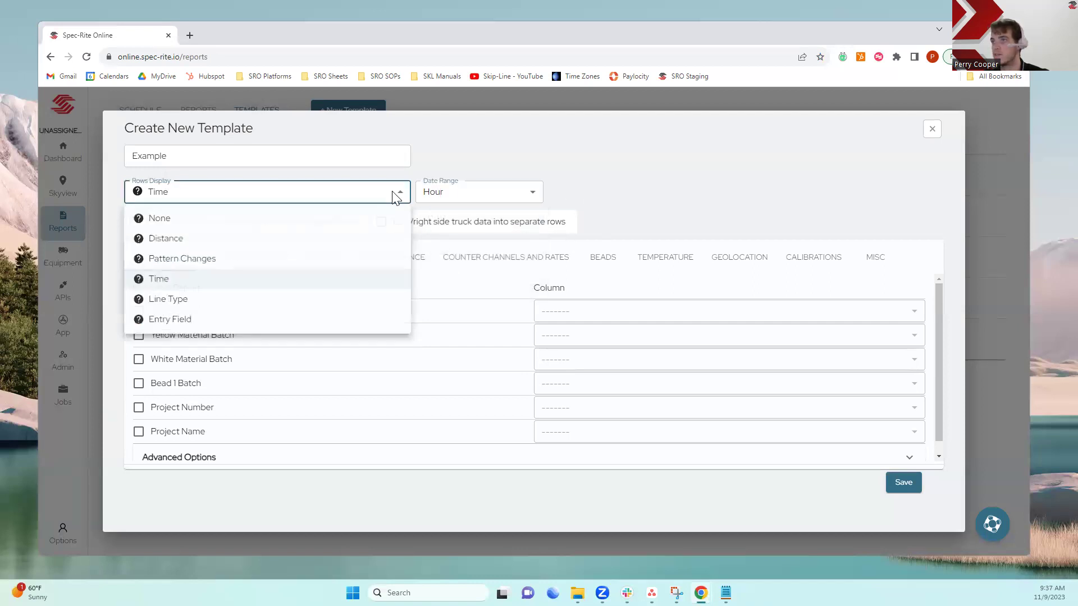
click(175, 324)
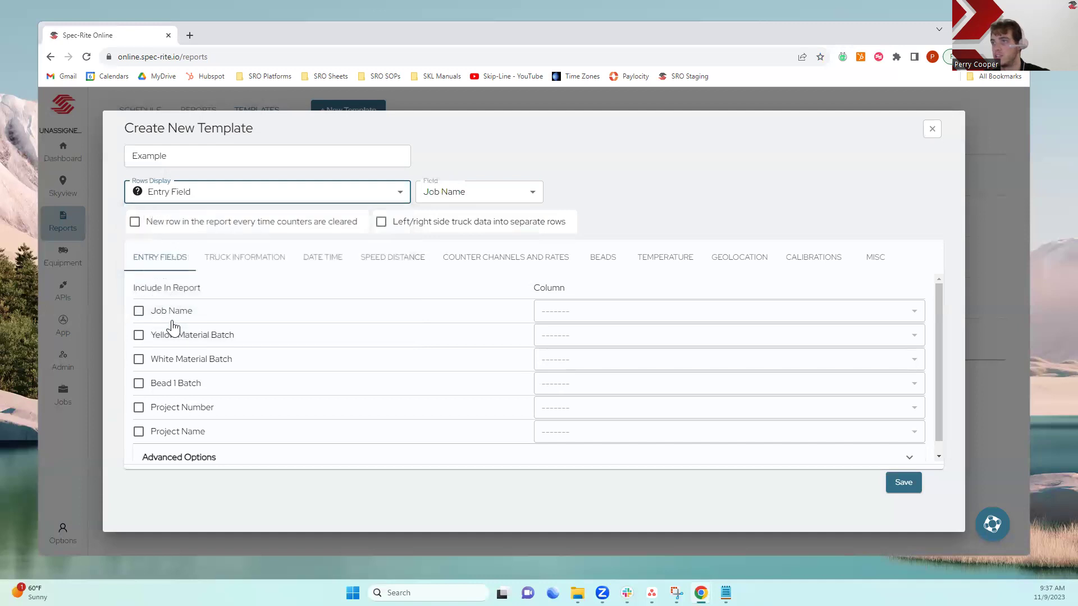
click(535, 198)
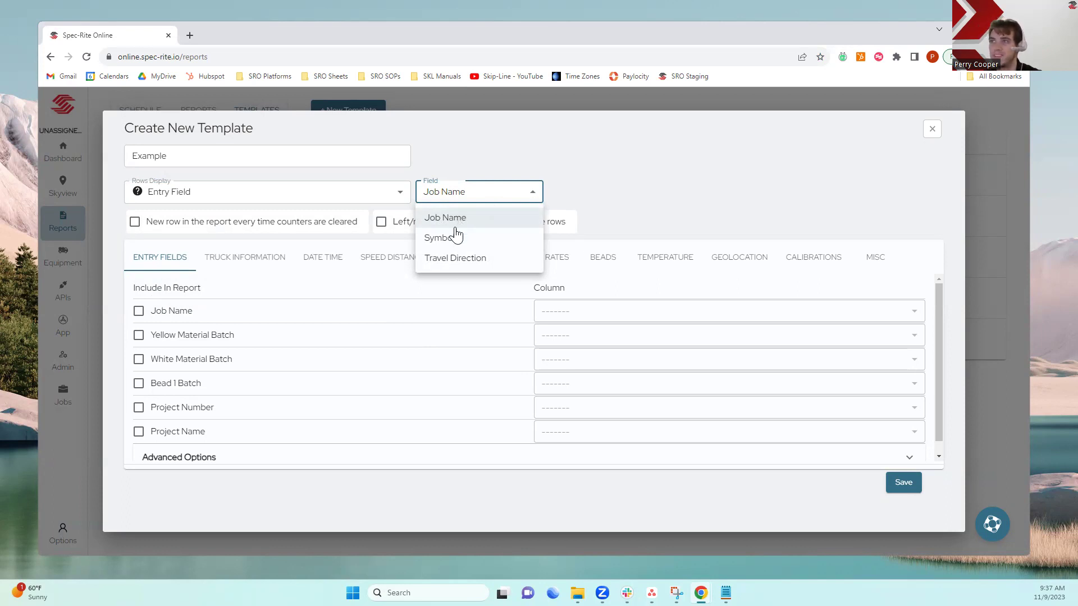
click(591, 164)
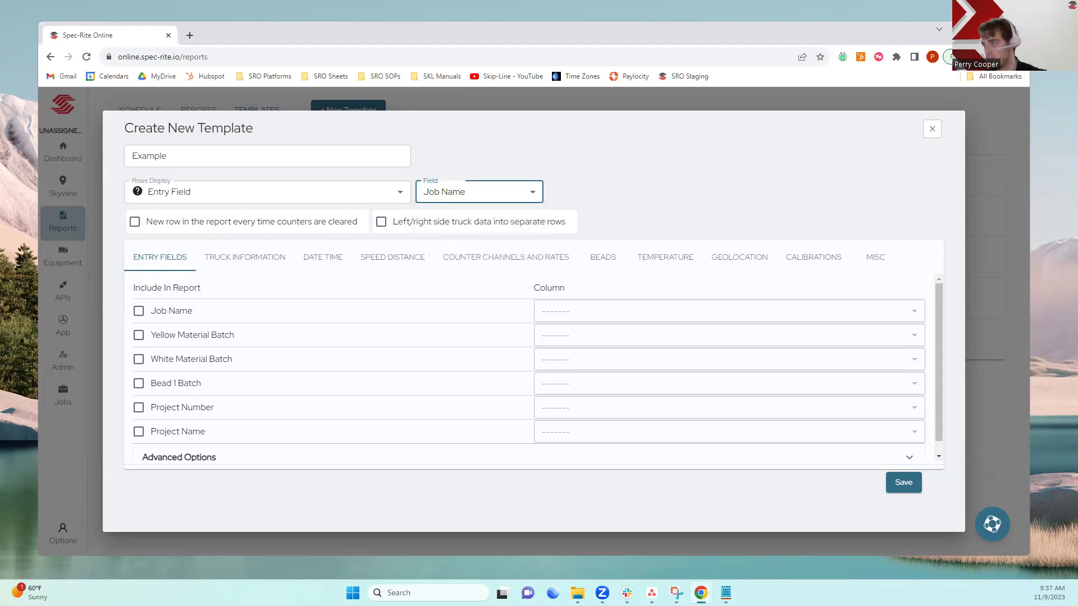
Consult the Template Needs note in Notepad and set the template rows to display by Time with an Hour date range.
mouse_move(725, 592)
click(750, 551)
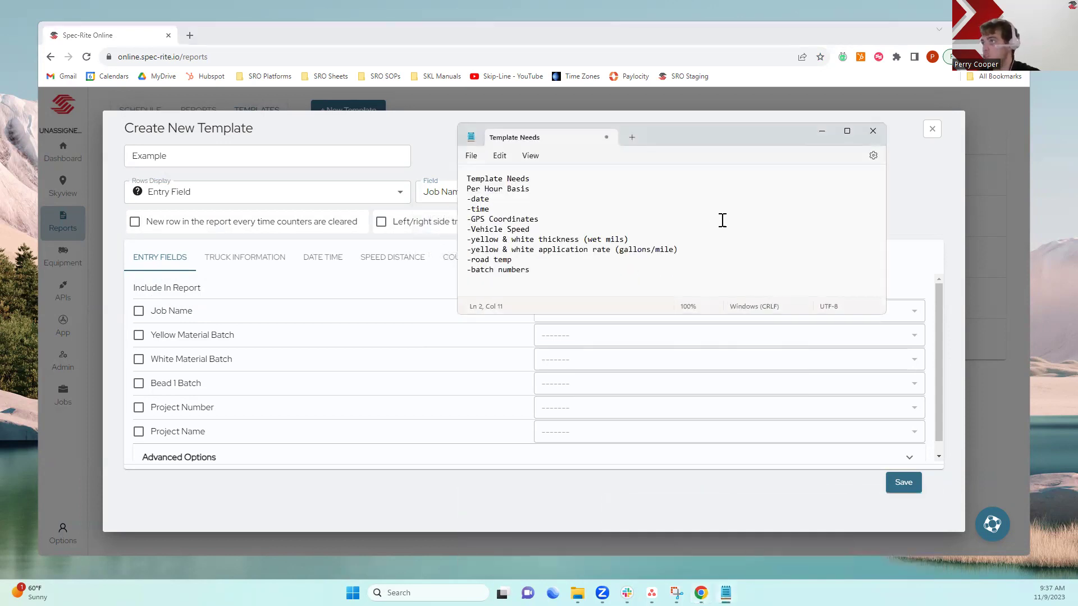
click(606, 192)
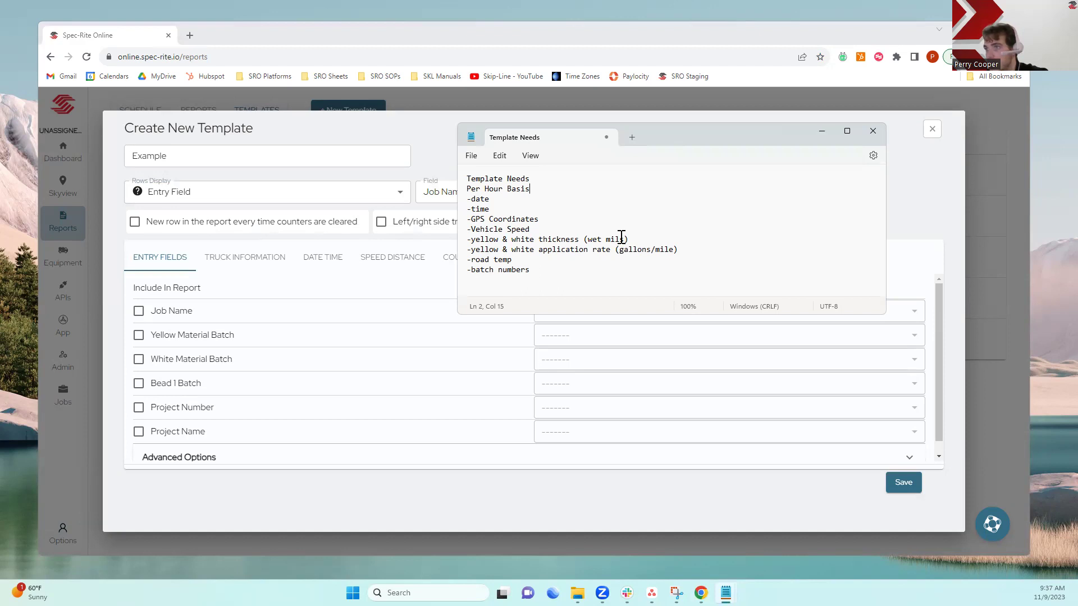
click(829, 131)
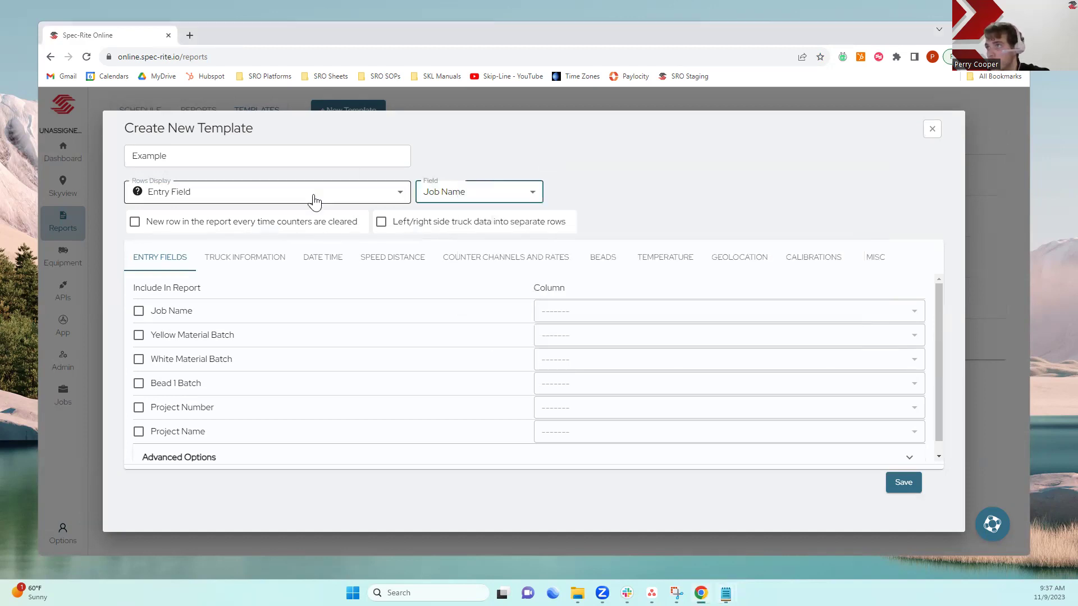
click(313, 196)
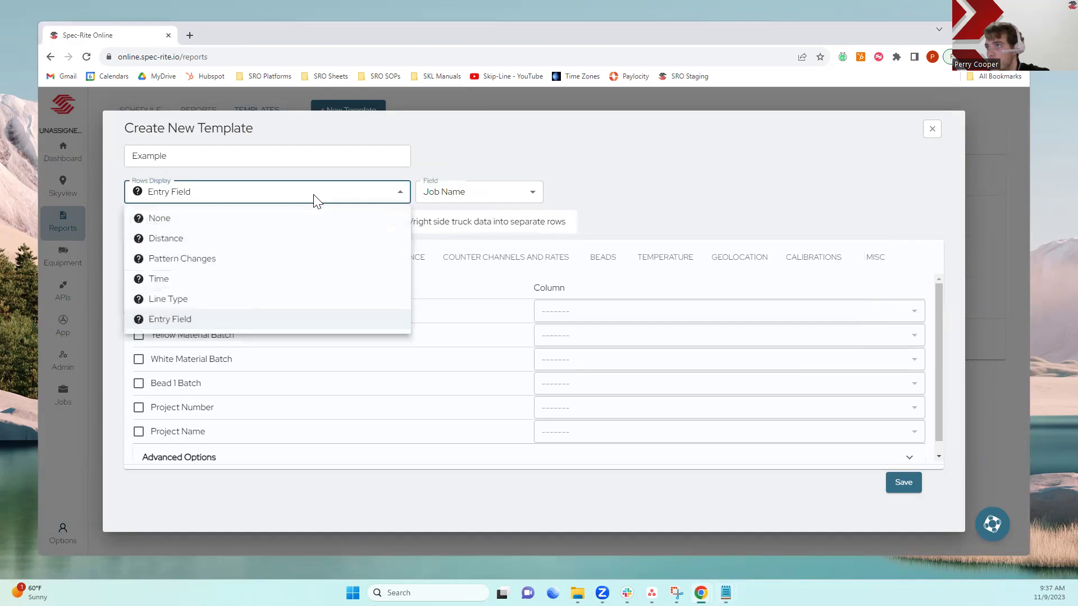
click(163, 281)
click(481, 204)
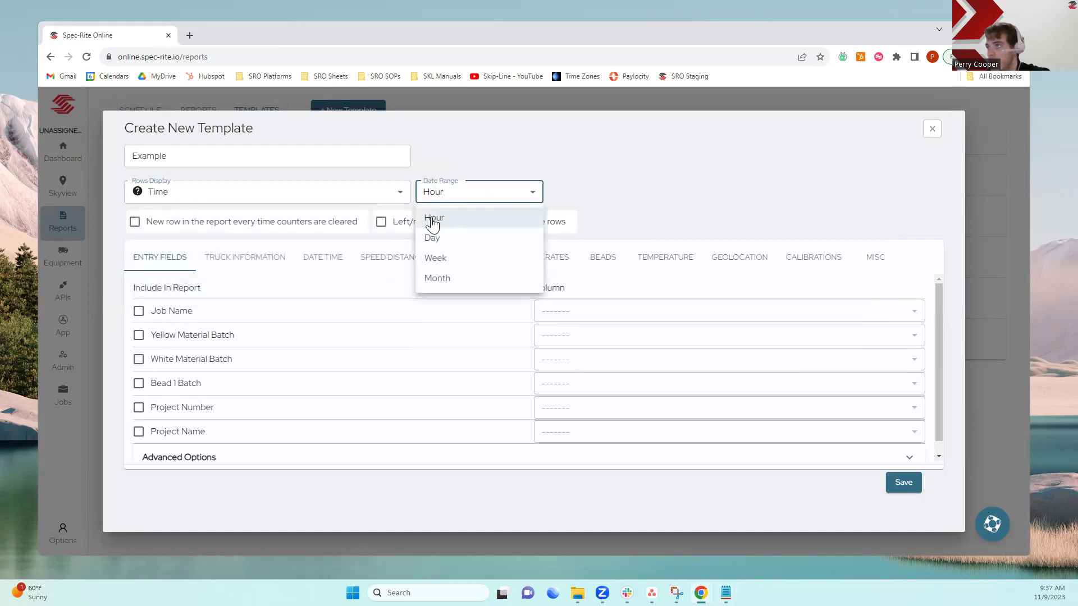
click(441, 220)
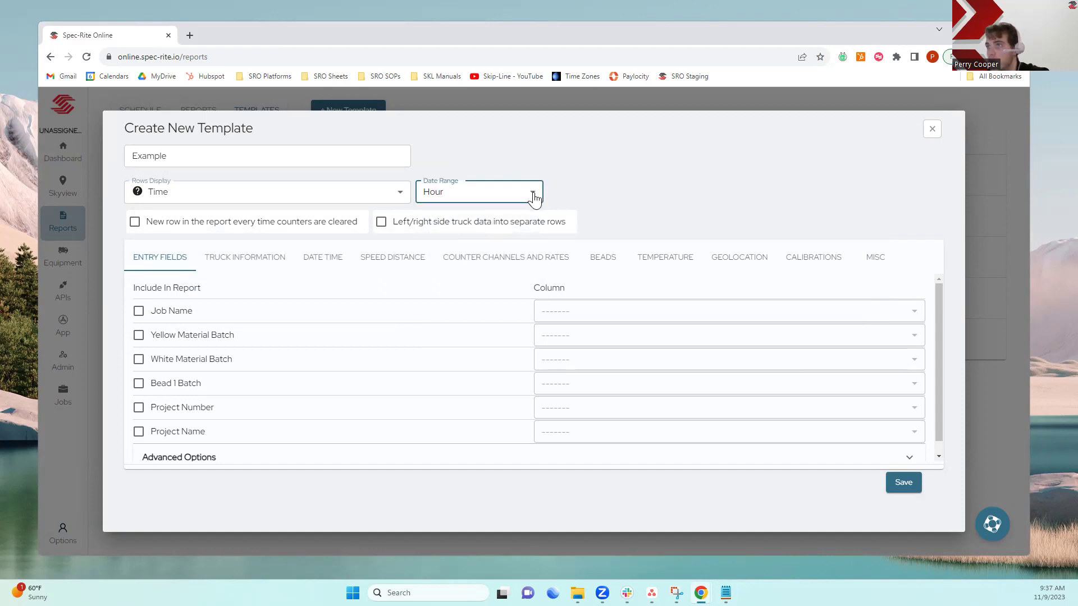
Recheck the Template Needs note in Notepad and include Start Date/Time and End Date/Time in the report.
click(725, 593)
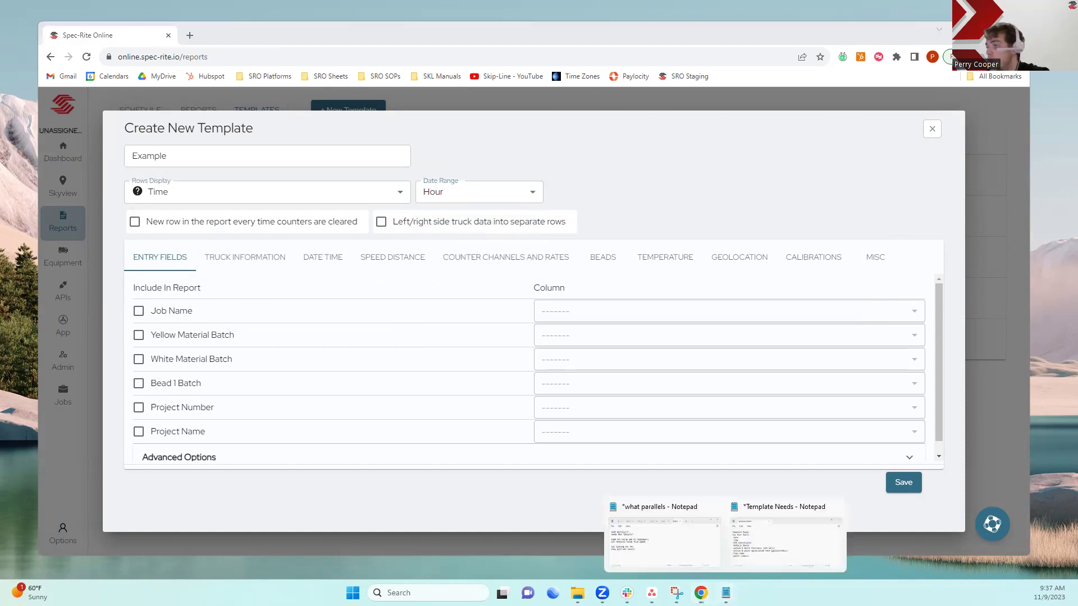
click(773, 548)
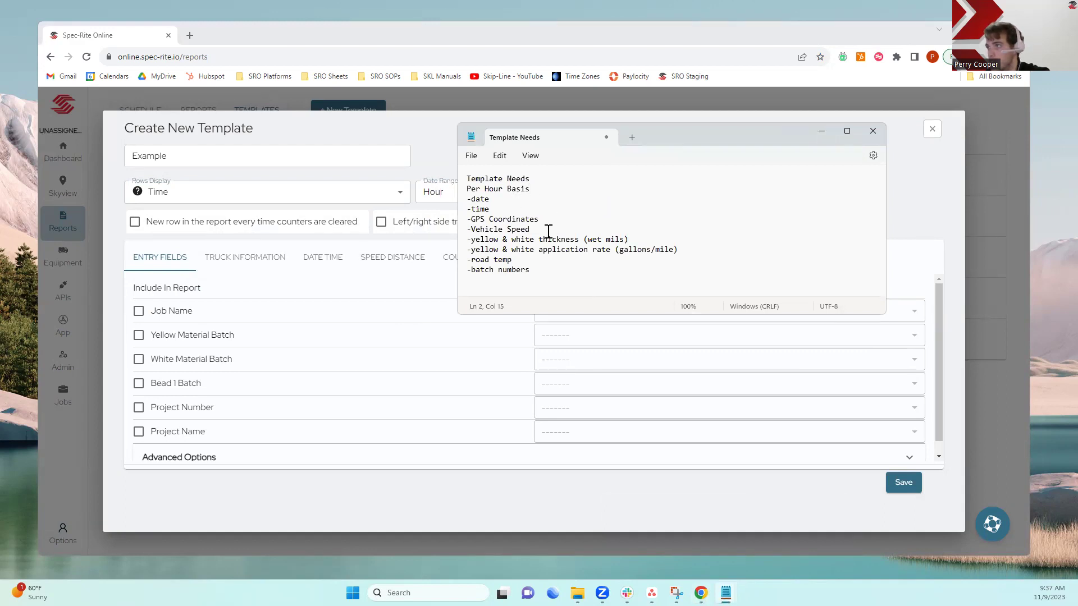
click(822, 131)
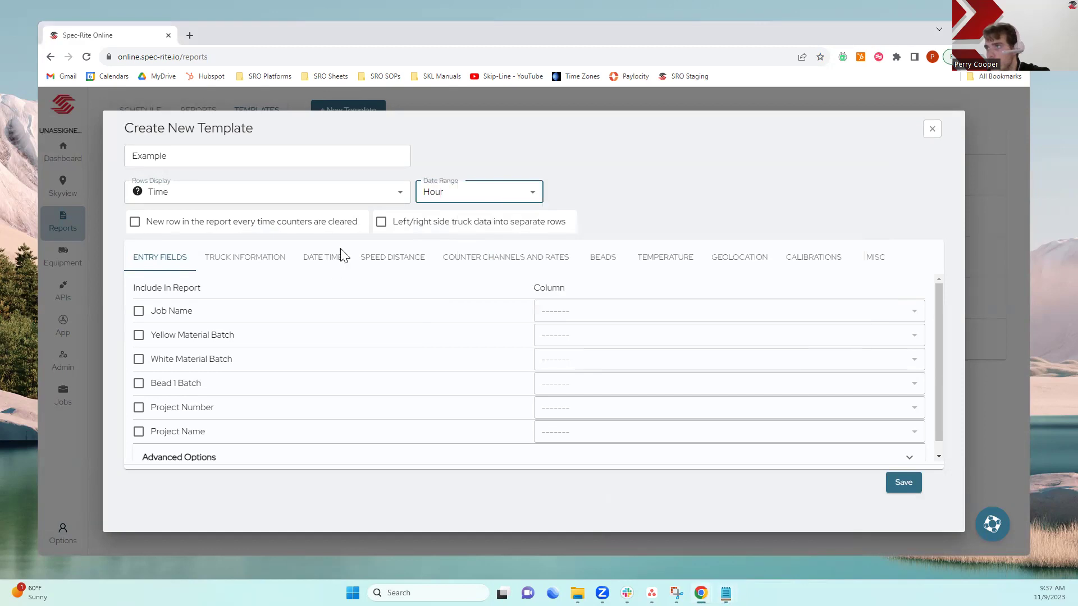
click(319, 263)
click(138, 310)
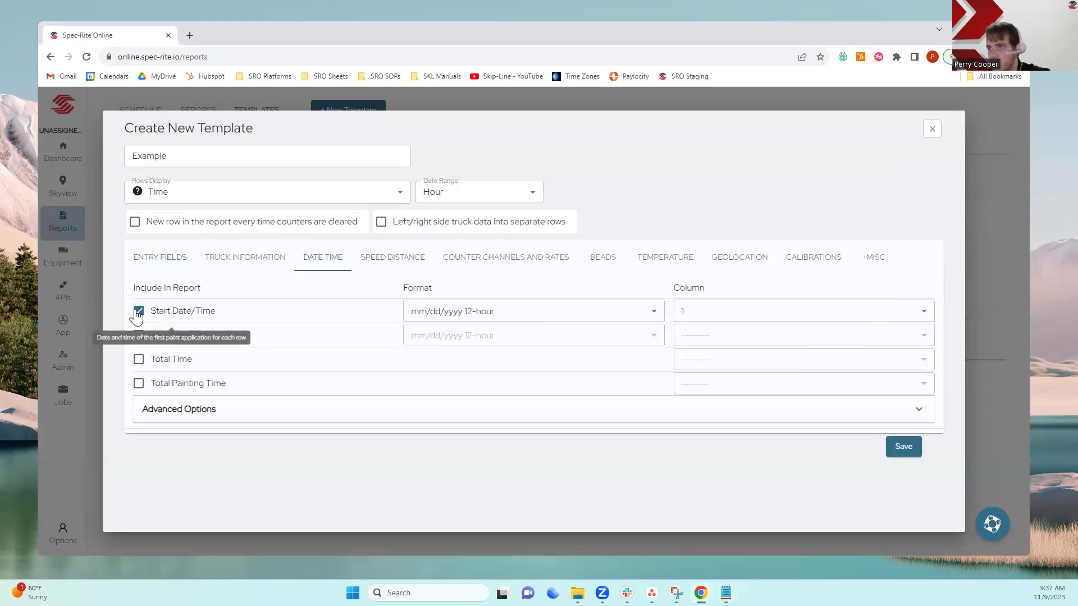
click(137, 337)
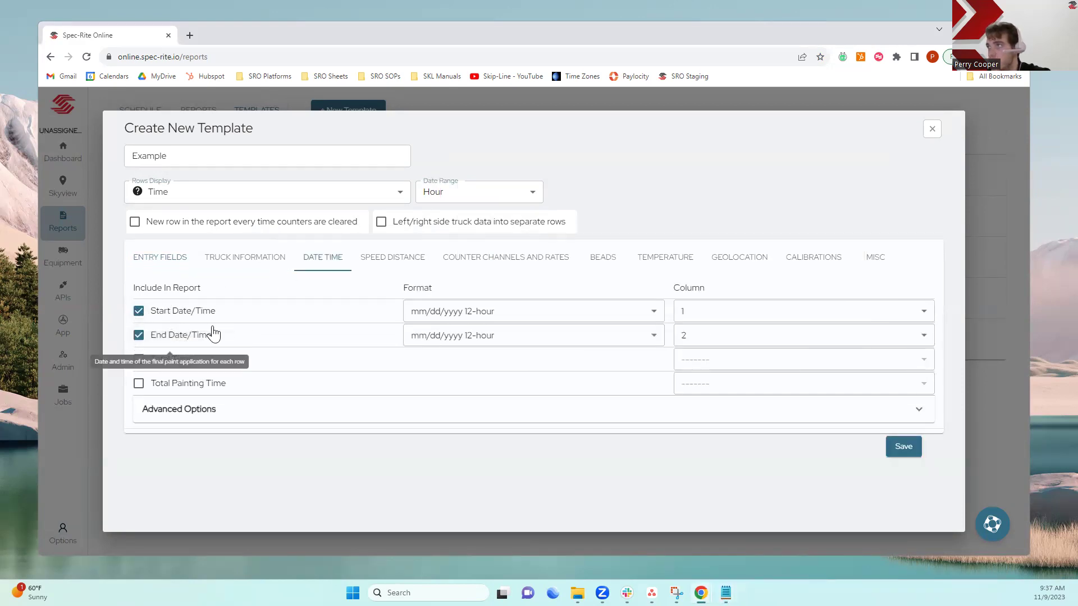
Consult the Template Needs note in Notepad and include the Start GPS and End GPS coordinates in the report.
mouse_move(725, 593)
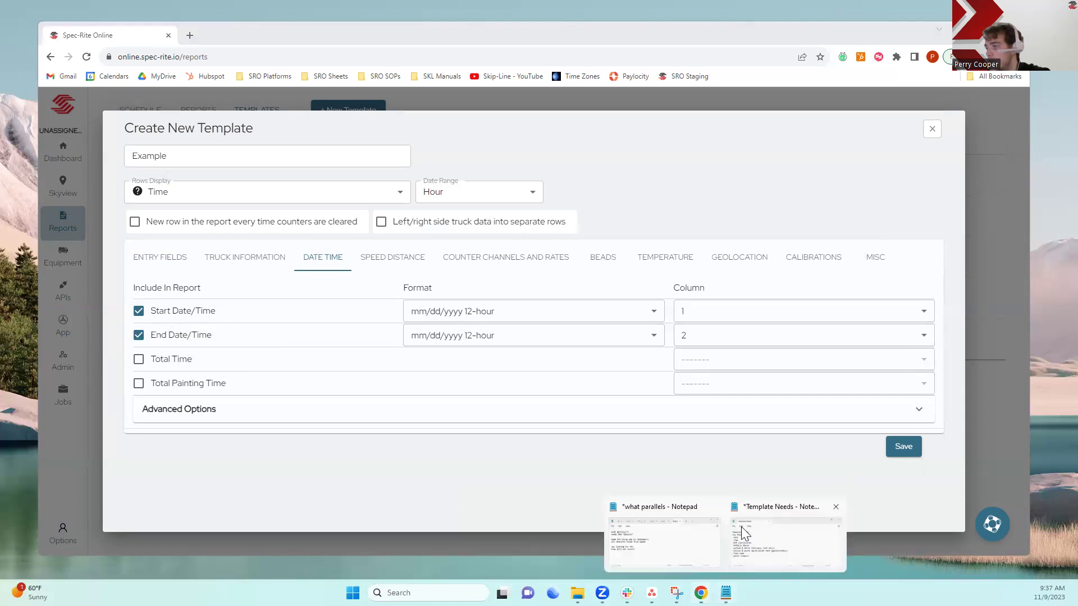
click(744, 523)
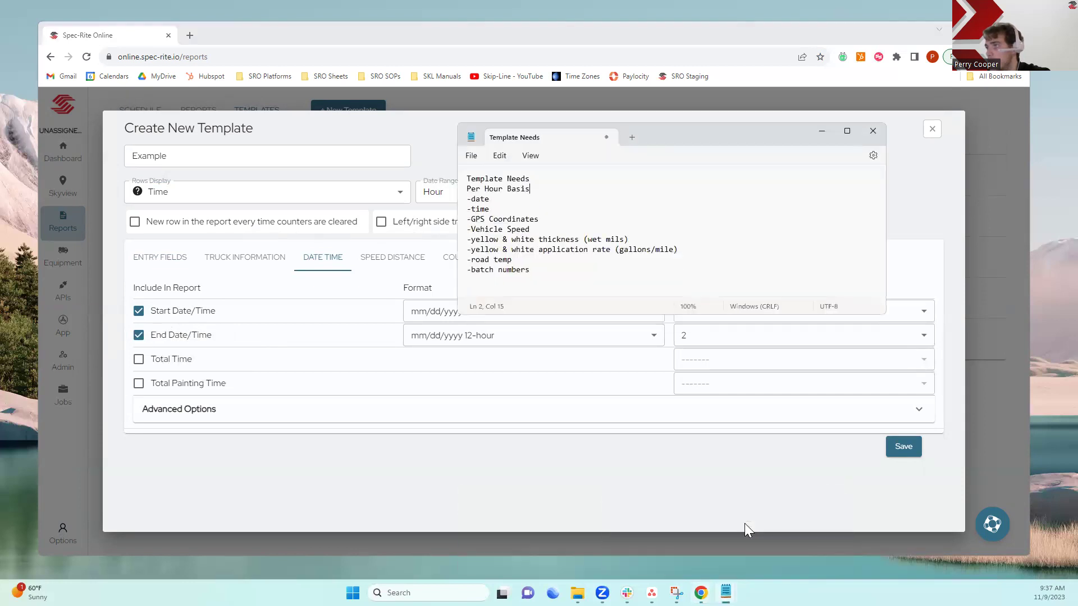
click(821, 132)
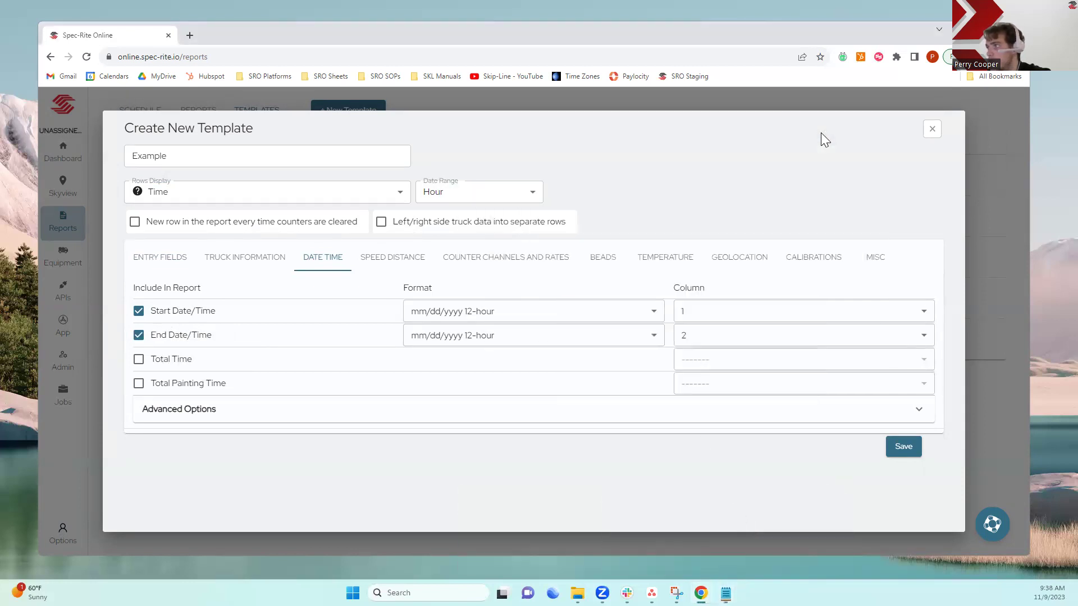
click(745, 260)
click(140, 313)
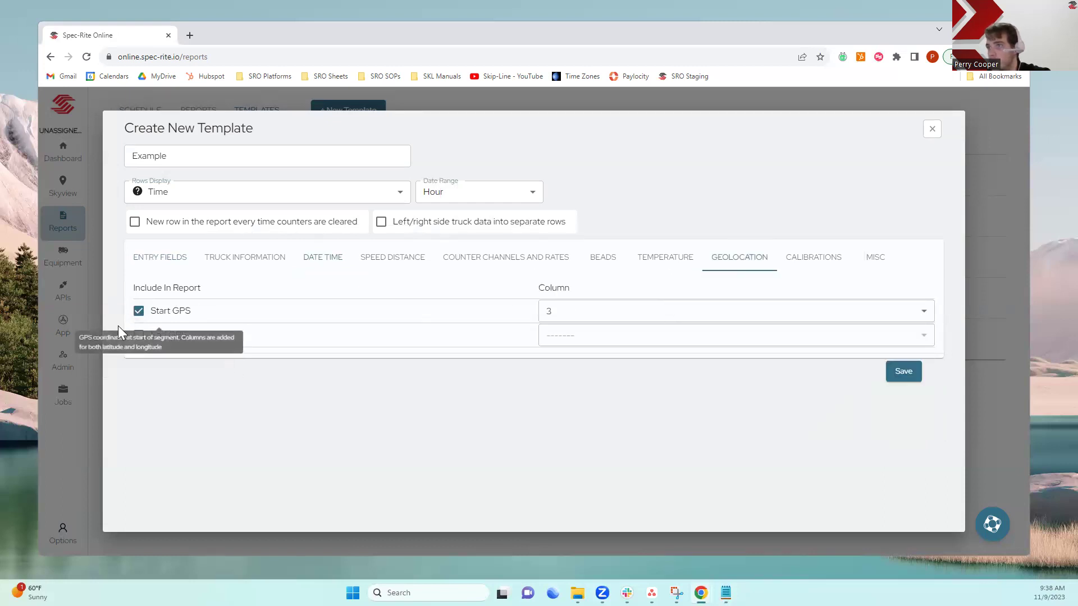
click(139, 337)
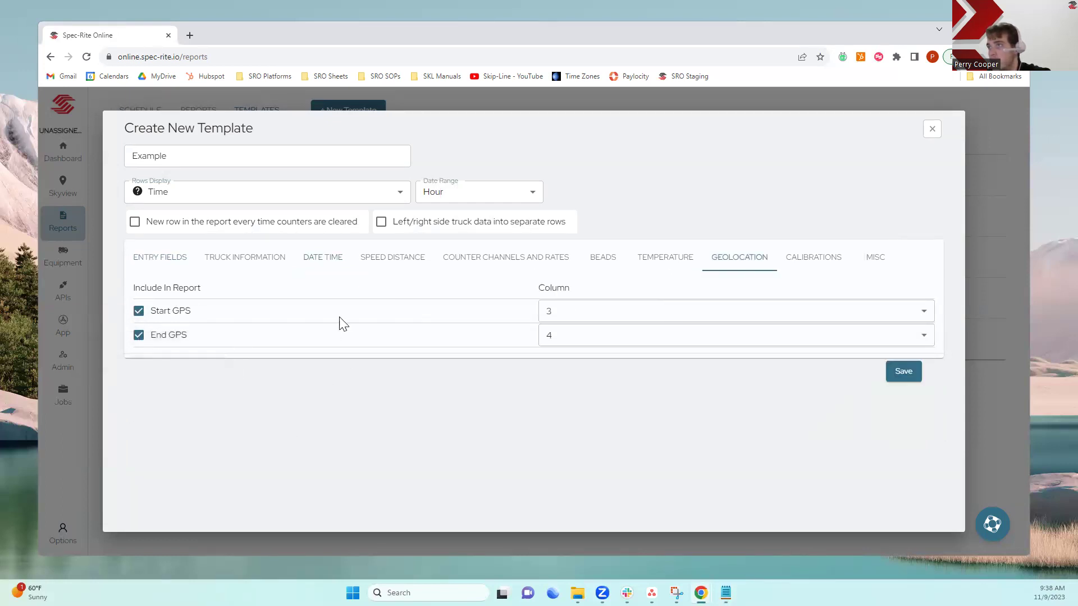
Include Average Speed in the report with mph as its unit.
click(382, 259)
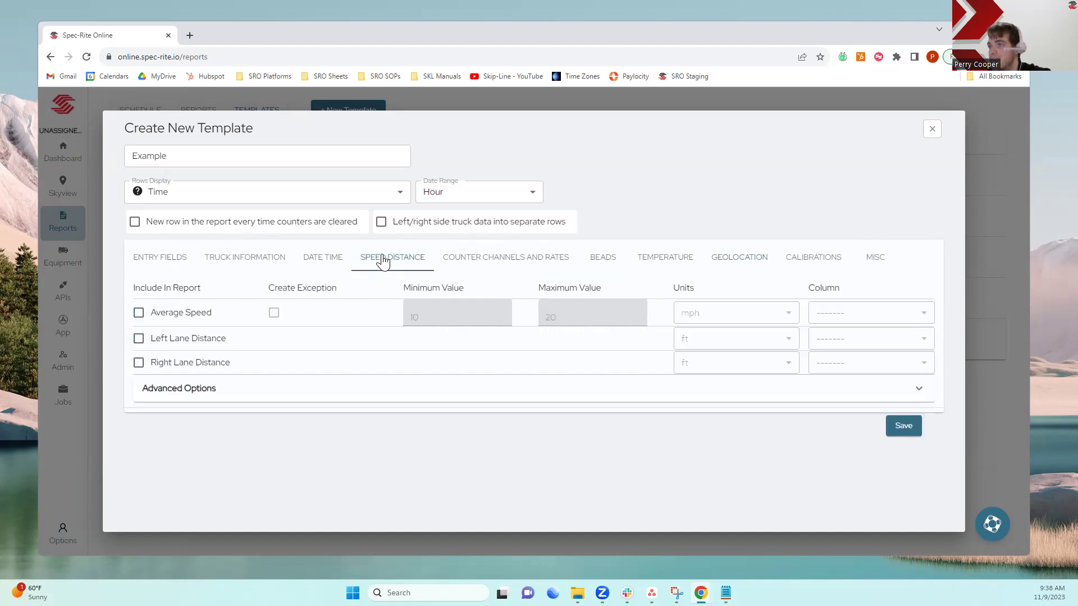
click(139, 313)
click(728, 315)
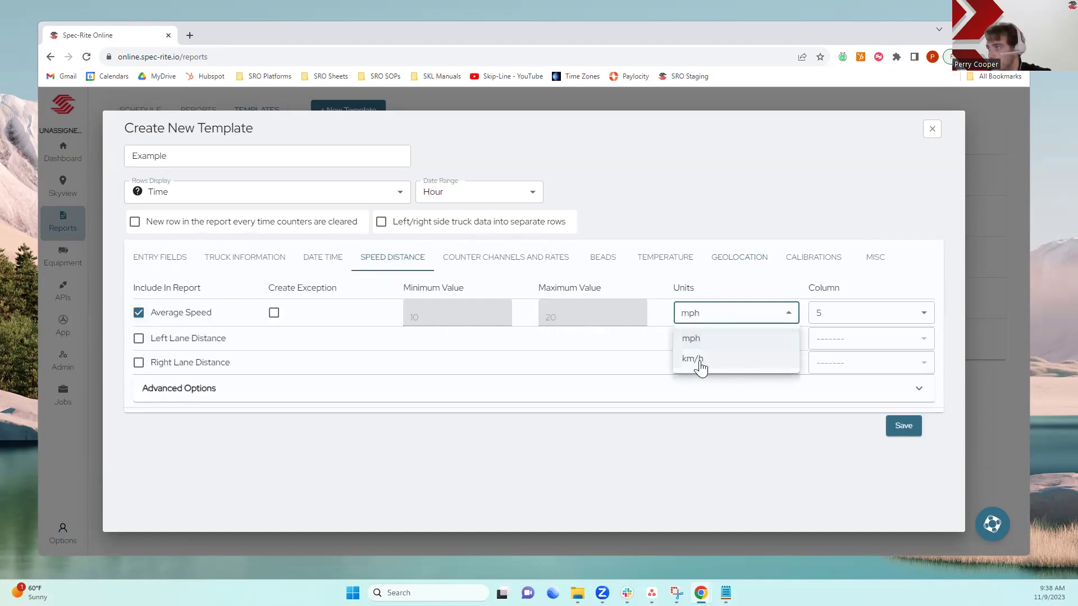
click(716, 315)
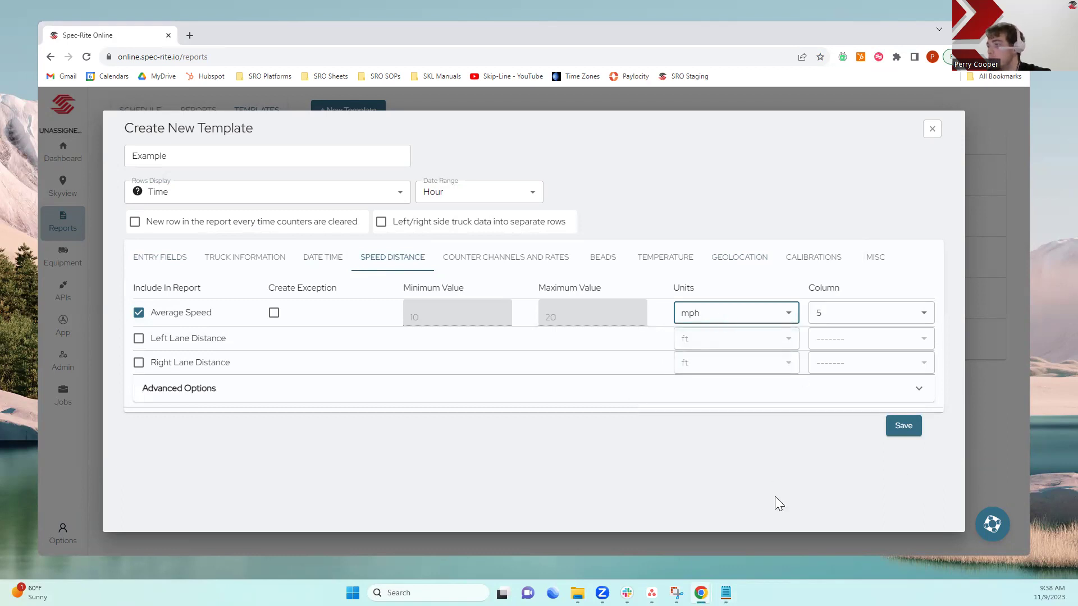
Consult the Template Needs note in Notepad and include the wet Yellow Thickness in mils in the report.
mouse_move(725, 592)
click(771, 557)
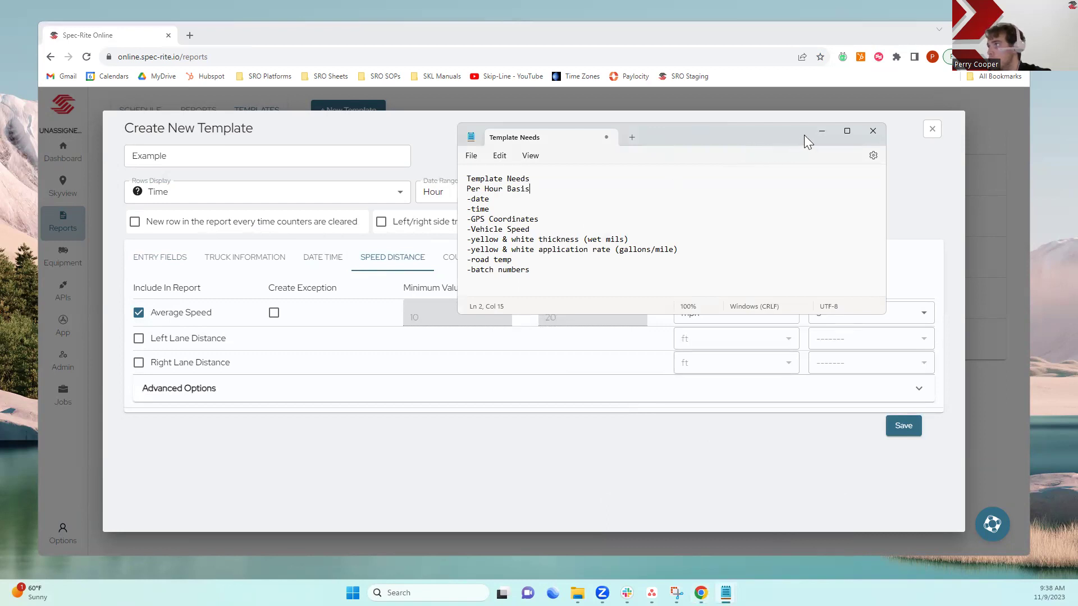
click(820, 131)
click(486, 263)
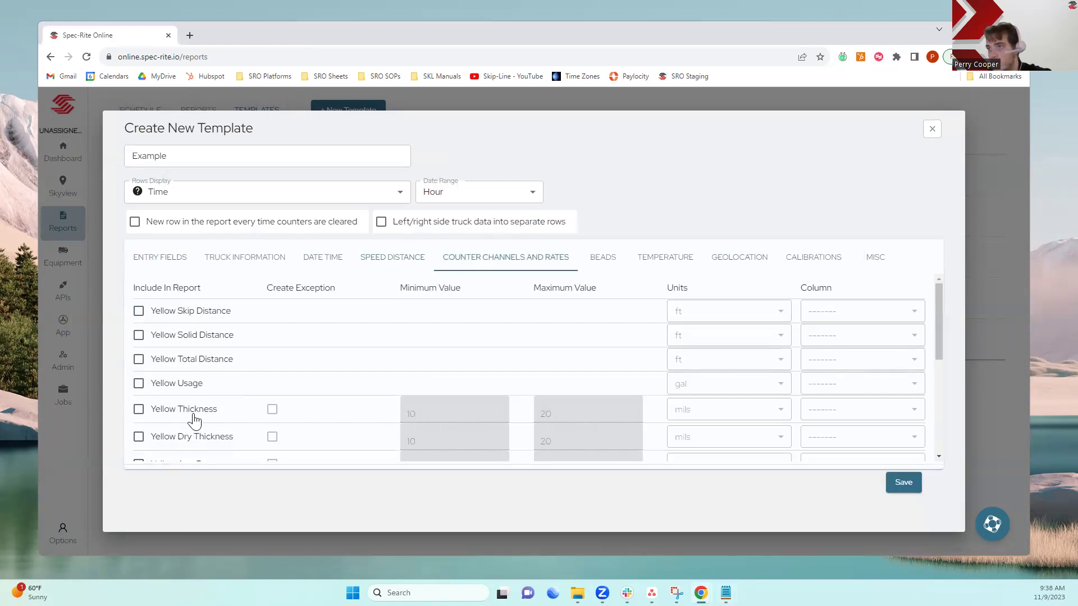
mouse_move(186, 420)
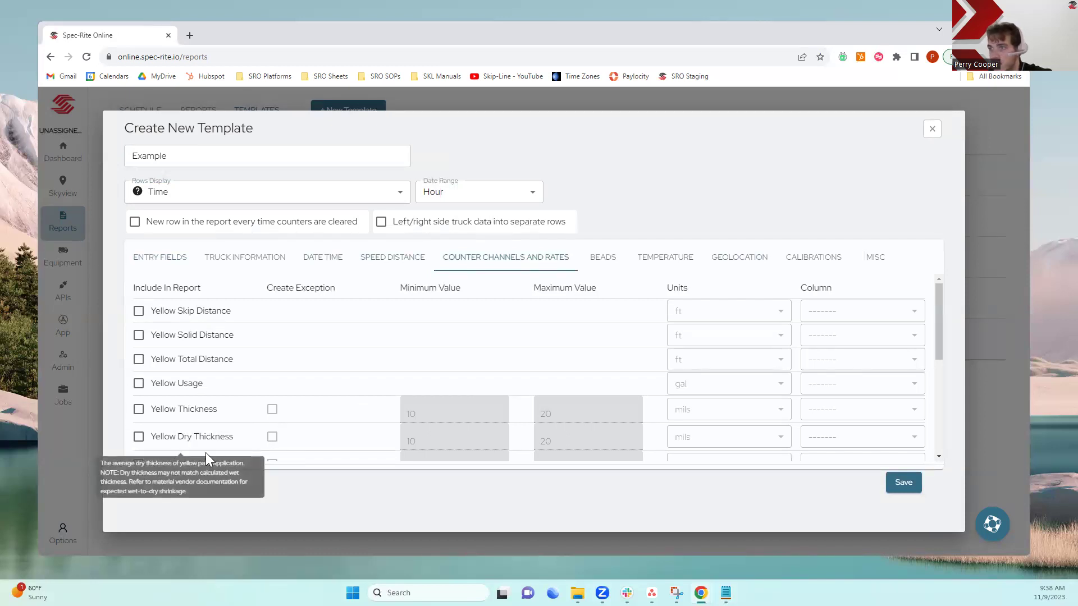
click(144, 412)
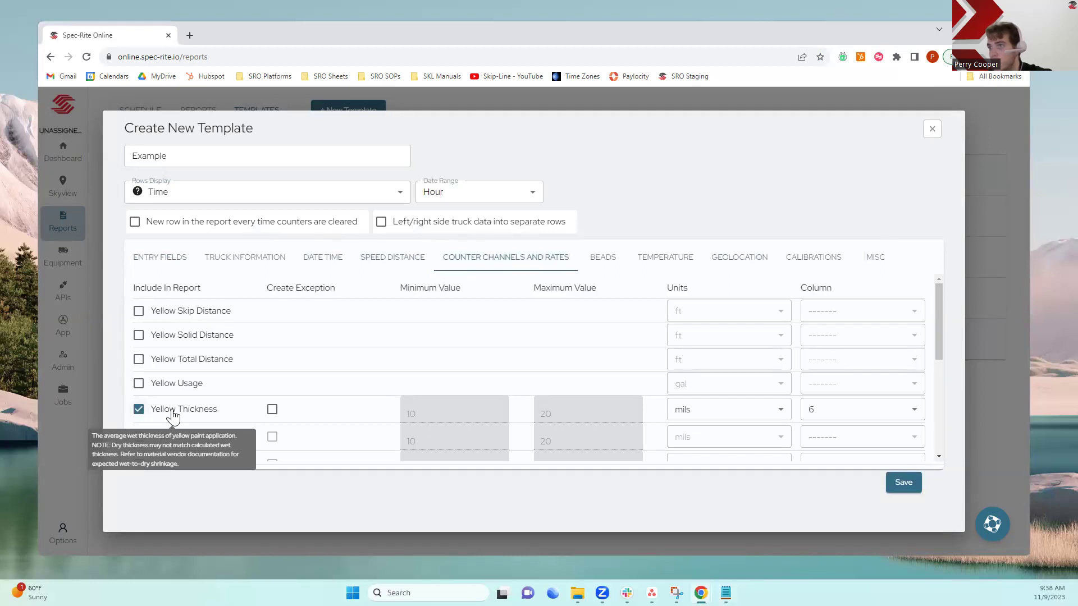
Include the wet White Thickness in the report, keeping mils as its unit.
scroll(394, 382, down, 2)
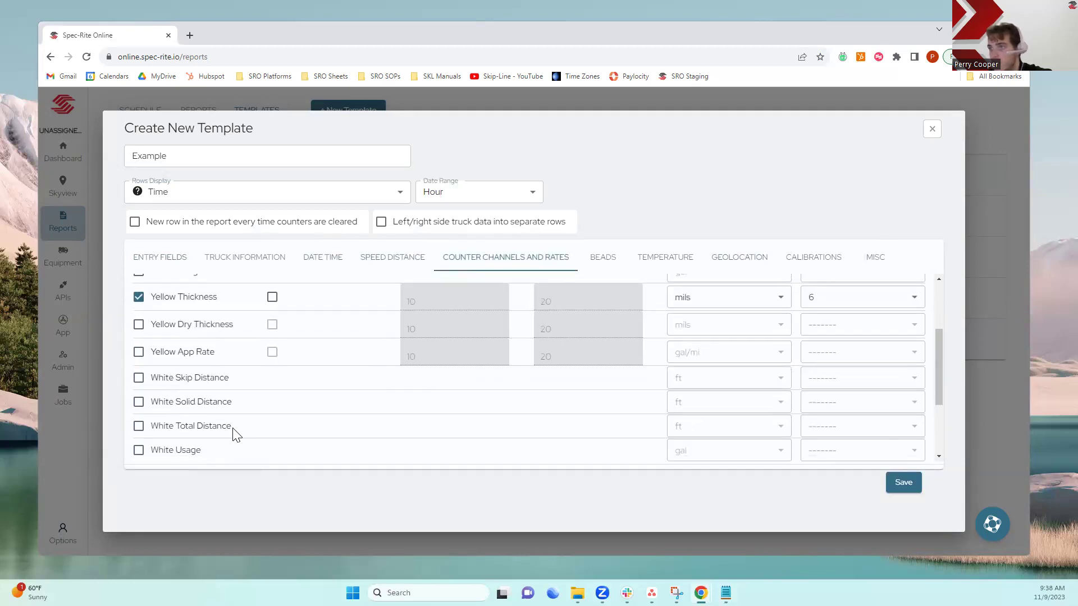
scroll(239, 410, down, 2)
click(138, 365)
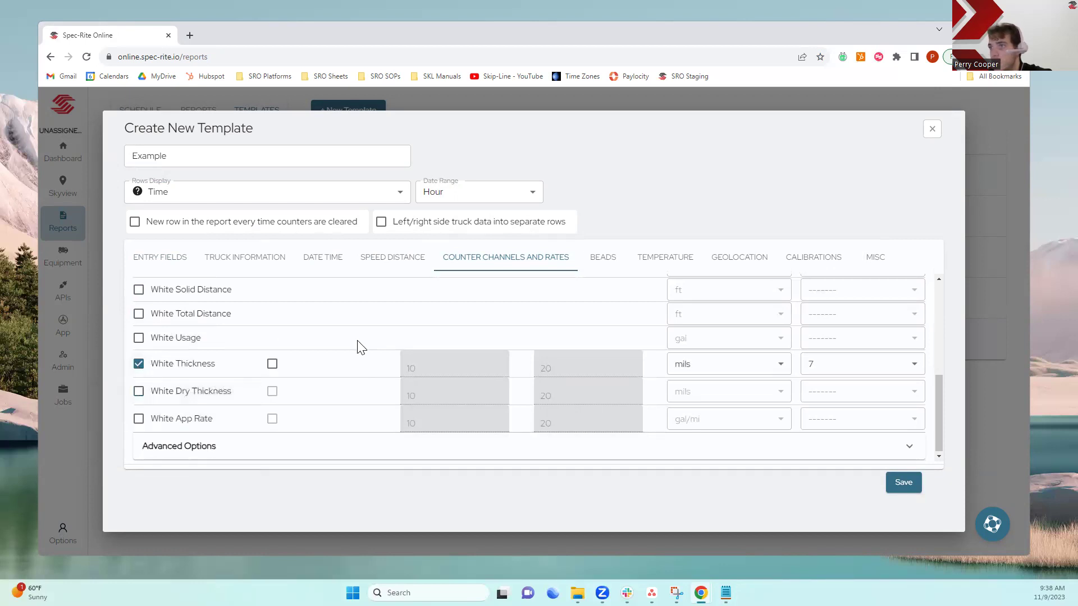
Include Yellow App Rate and White App Rate in the report, with gal/mi as the unit.
scroll(361, 348, up, 2)
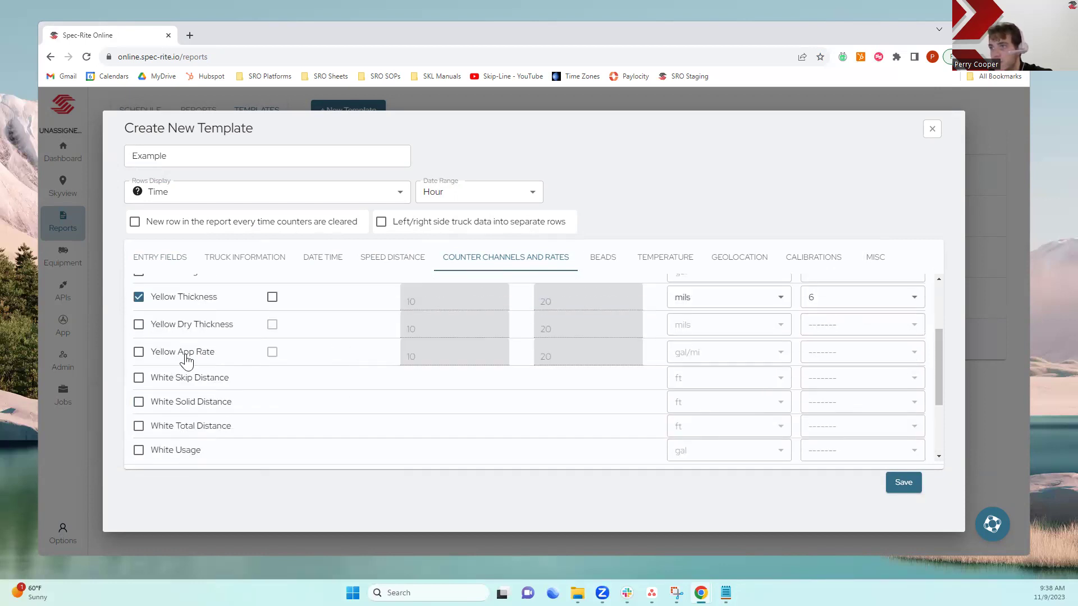
click(138, 352)
scroll(323, 356, down, 1)
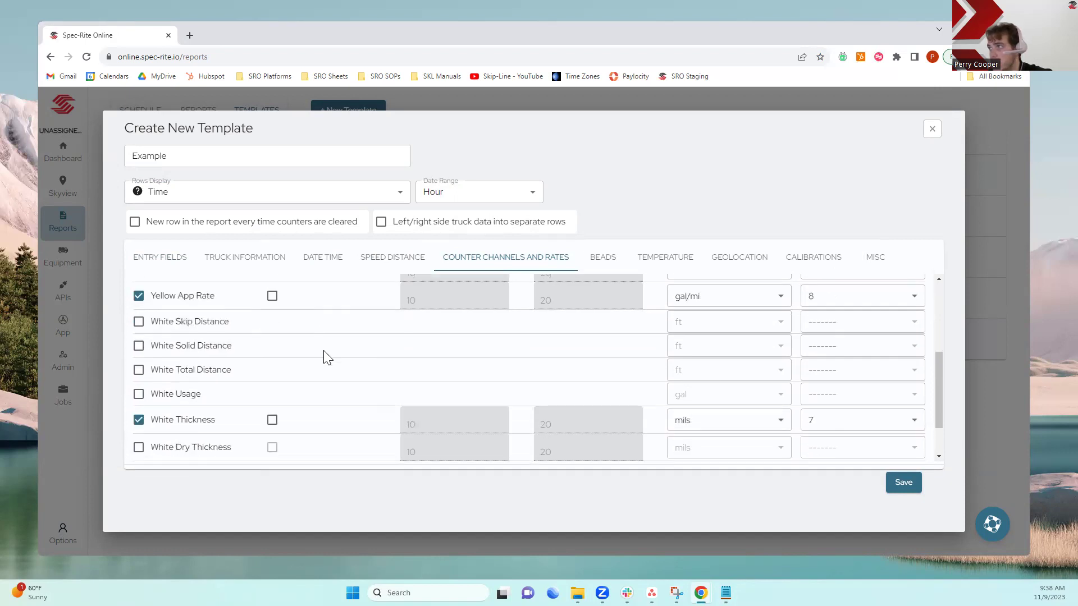
scroll(289, 368, down, 1)
click(138, 419)
click(751, 427)
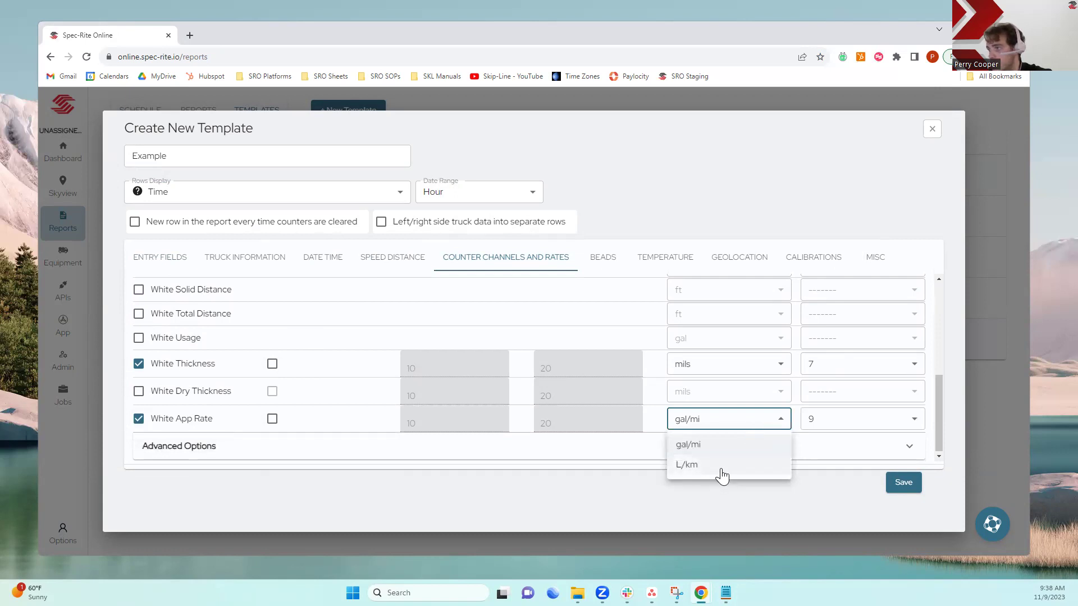
click(732, 446)
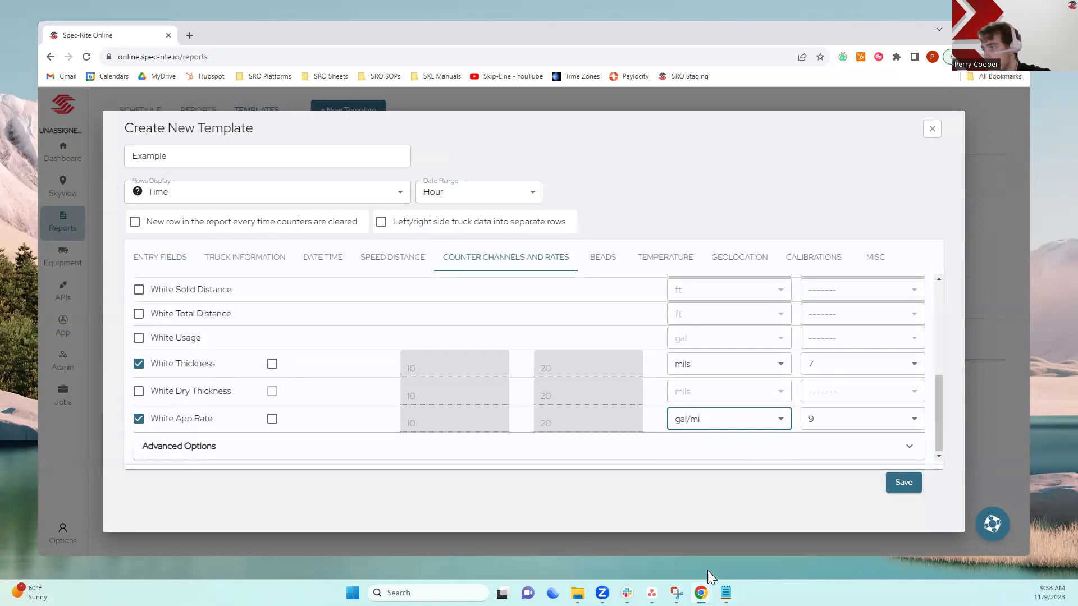
Consult the Template Needs note in Notepad and include Average Road Temperature in the report.
mouse_move(725, 590)
click(759, 549)
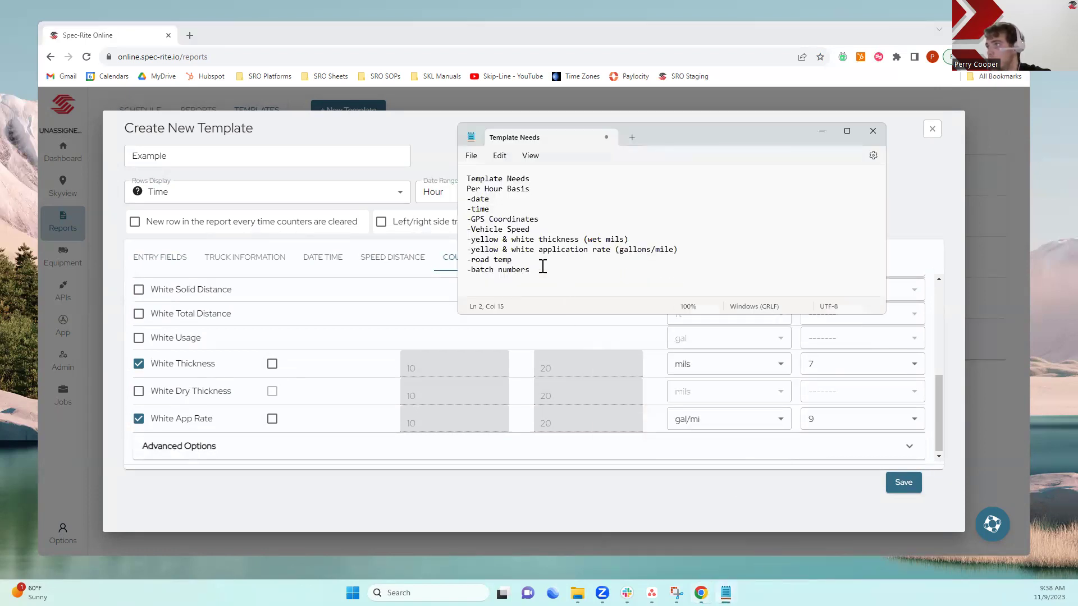
click(821, 132)
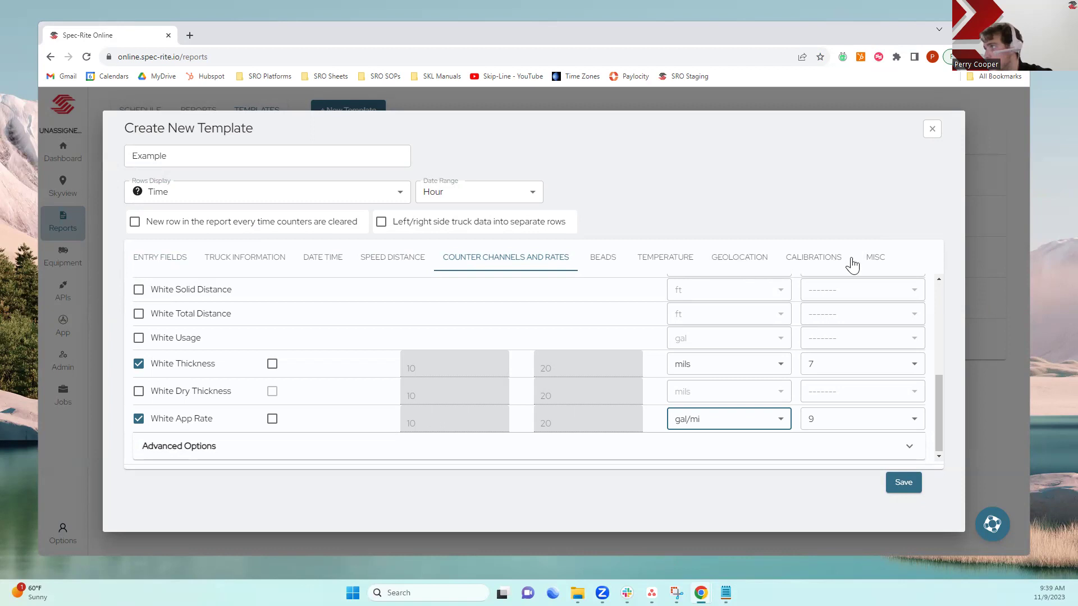
click(679, 263)
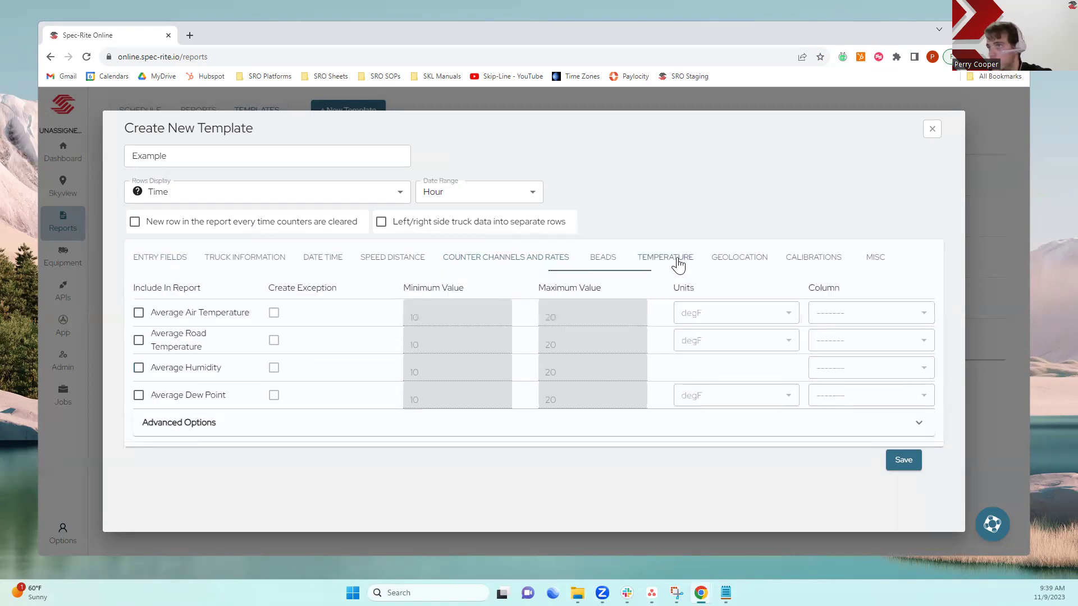
click(139, 341)
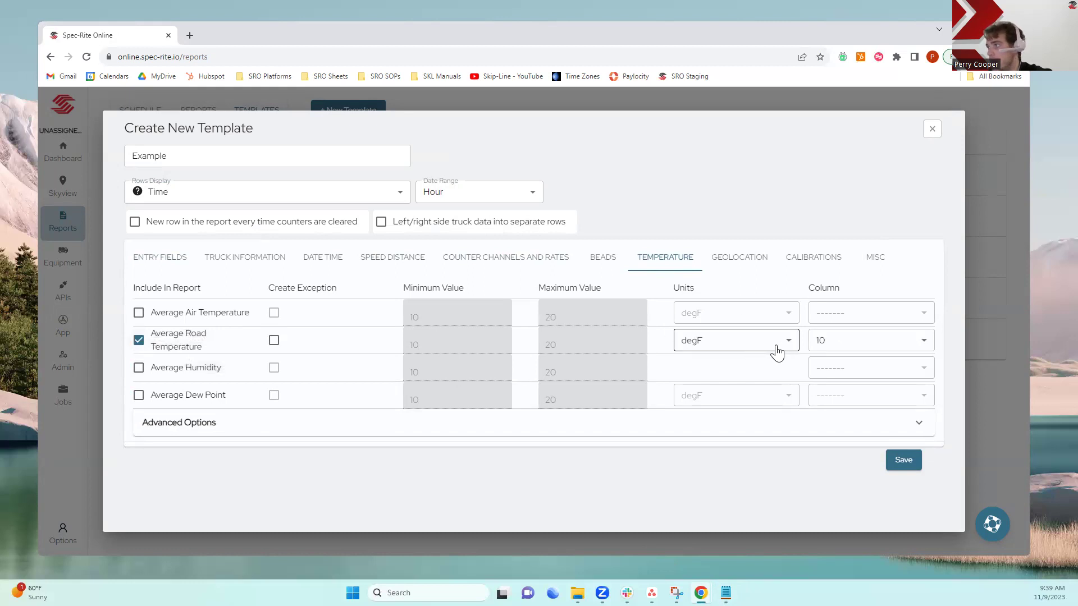
Include the Yellow Material Batch and White Material Batch entry fields in the report and save the template.
click(183, 260)
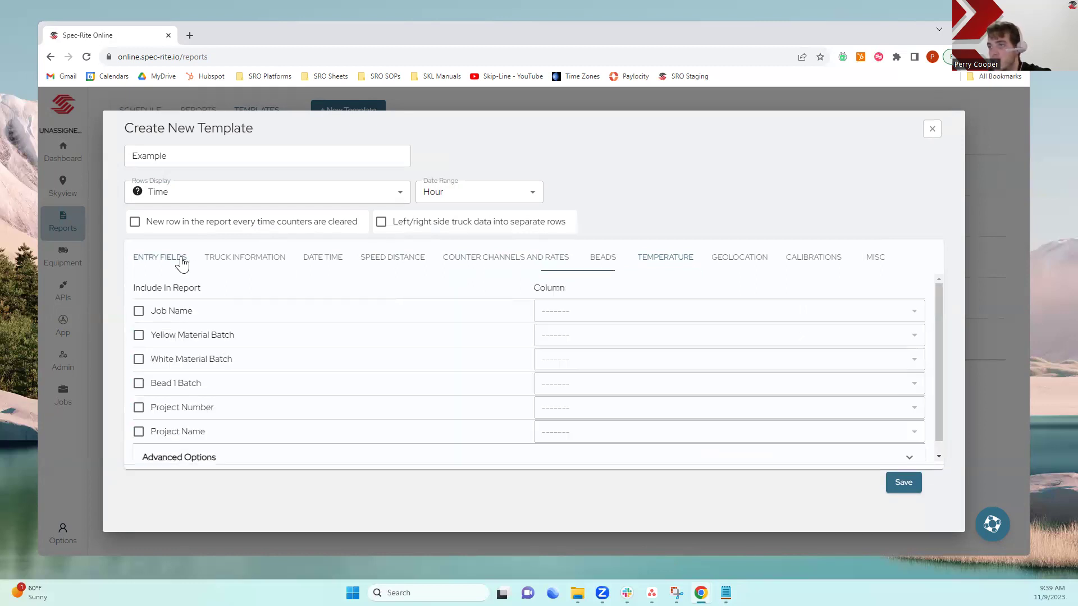
click(140, 337)
click(135, 361)
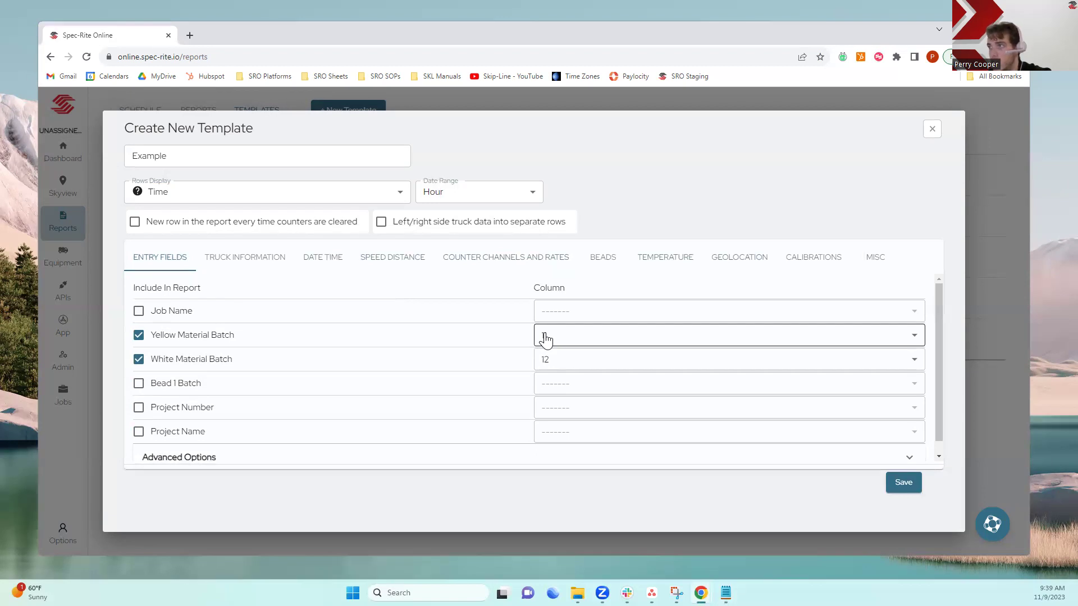
text(11)
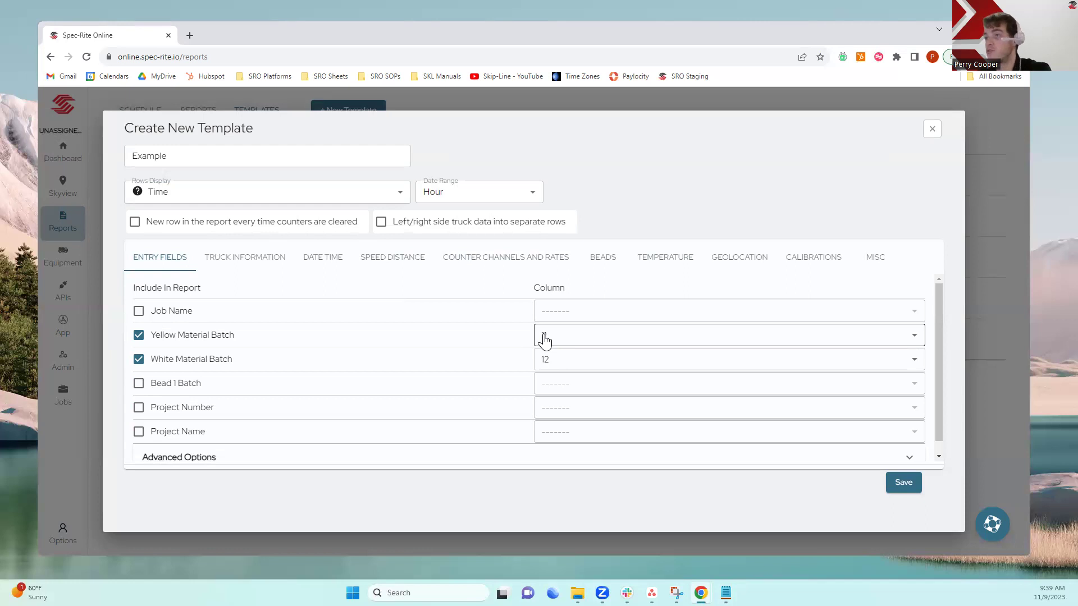
click(902, 483)
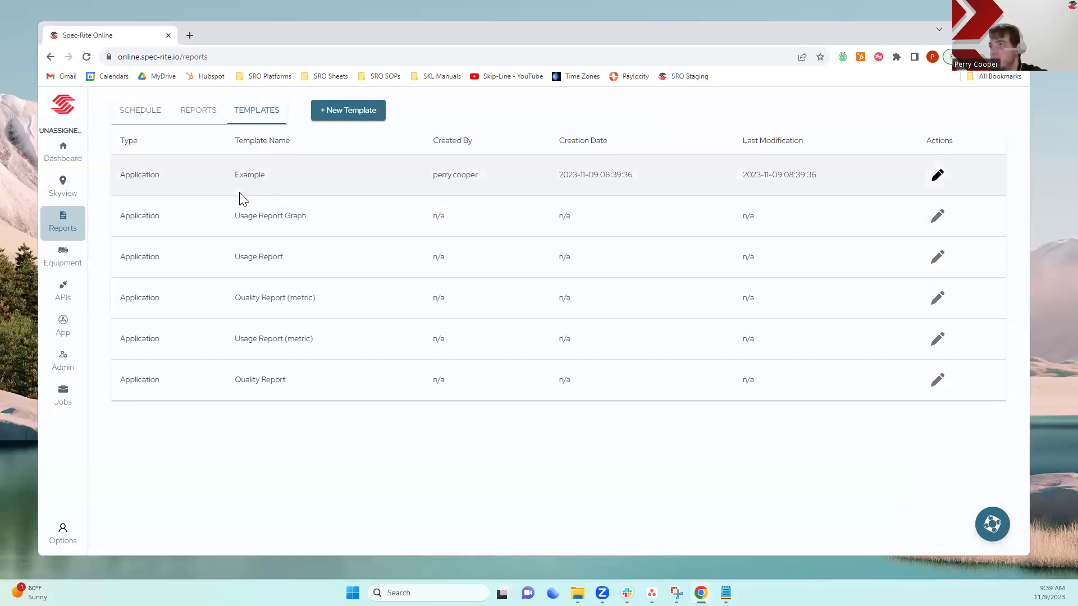
Review the Template Needs note in Notepad against the saved template, and minimize the note.
mouse_move(725, 592)
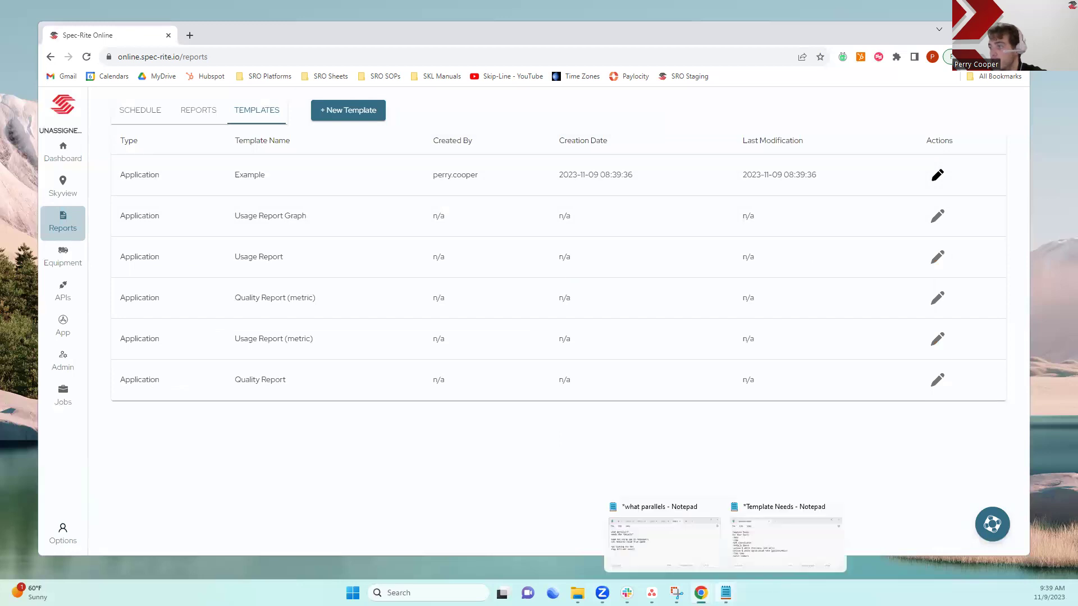
click(761, 556)
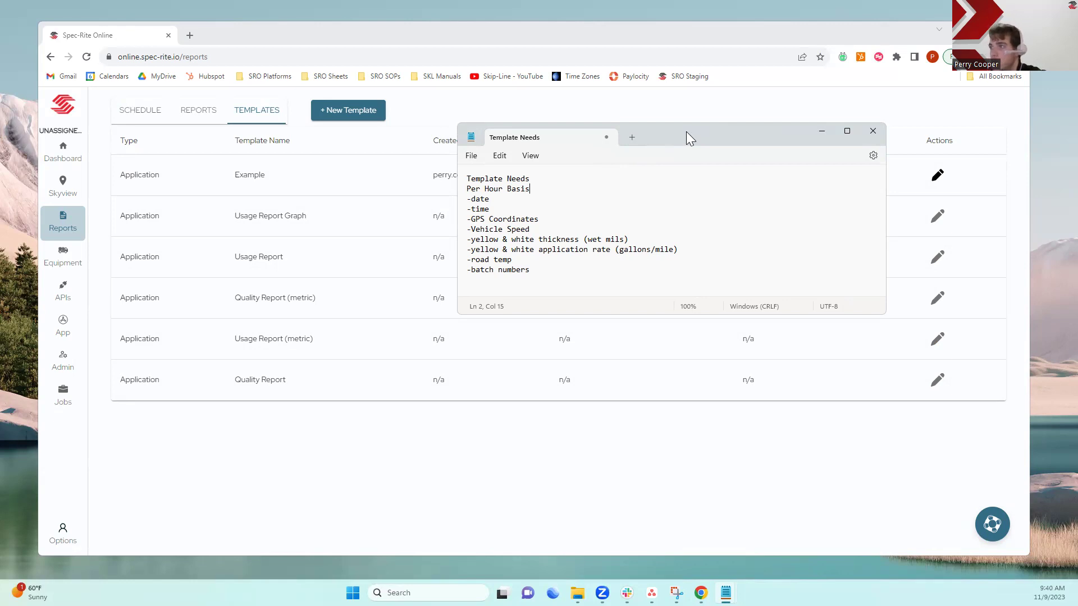
click(821, 131)
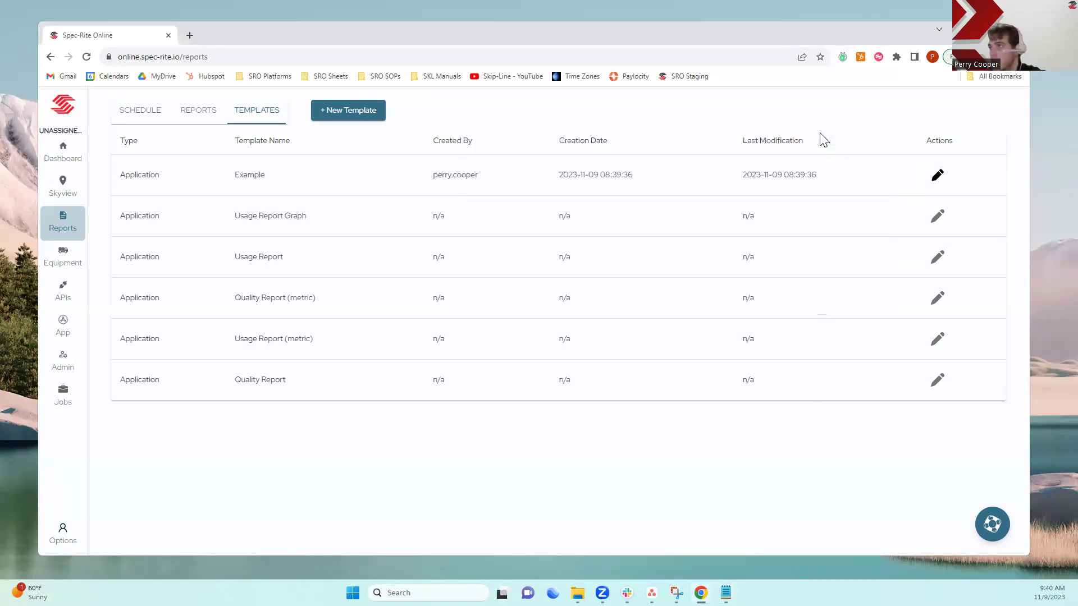
Reopen the Example template for editing, set White Material Batch to column 1, and save it.
click(938, 176)
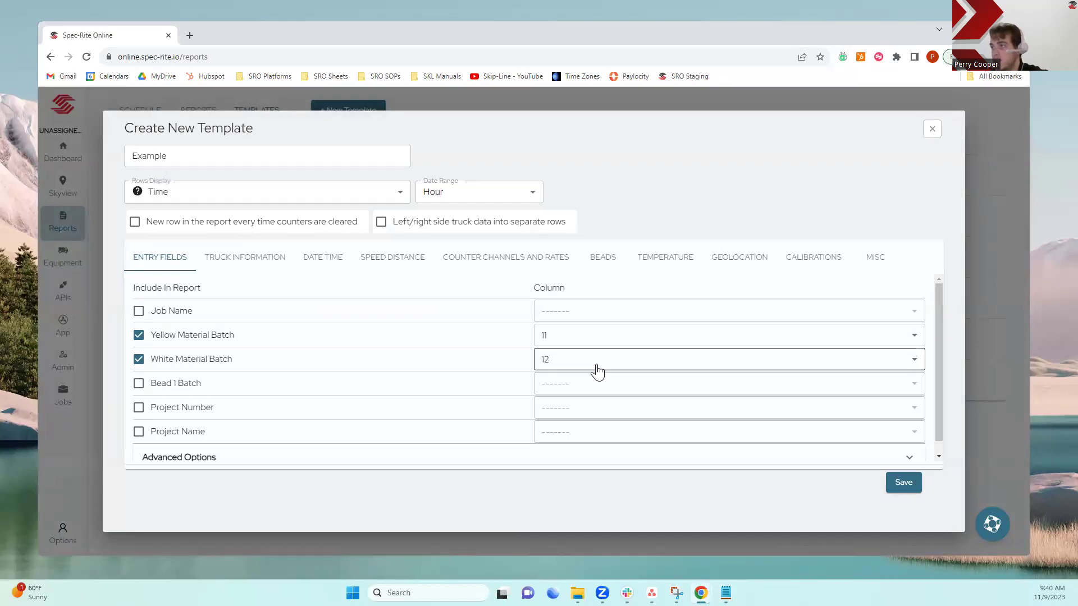
click(546, 364)
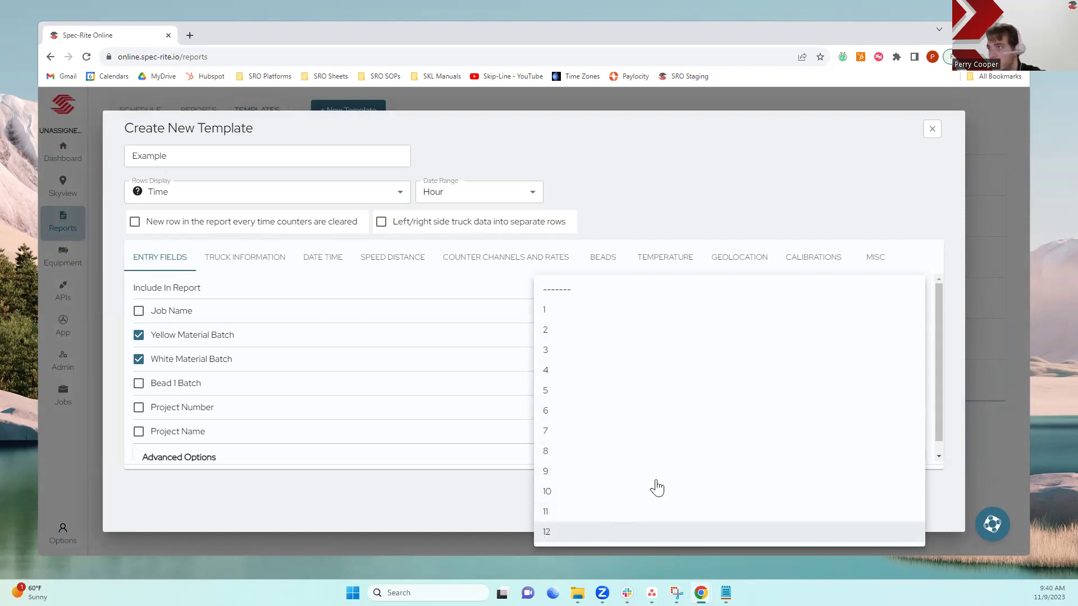
click(572, 314)
click(908, 485)
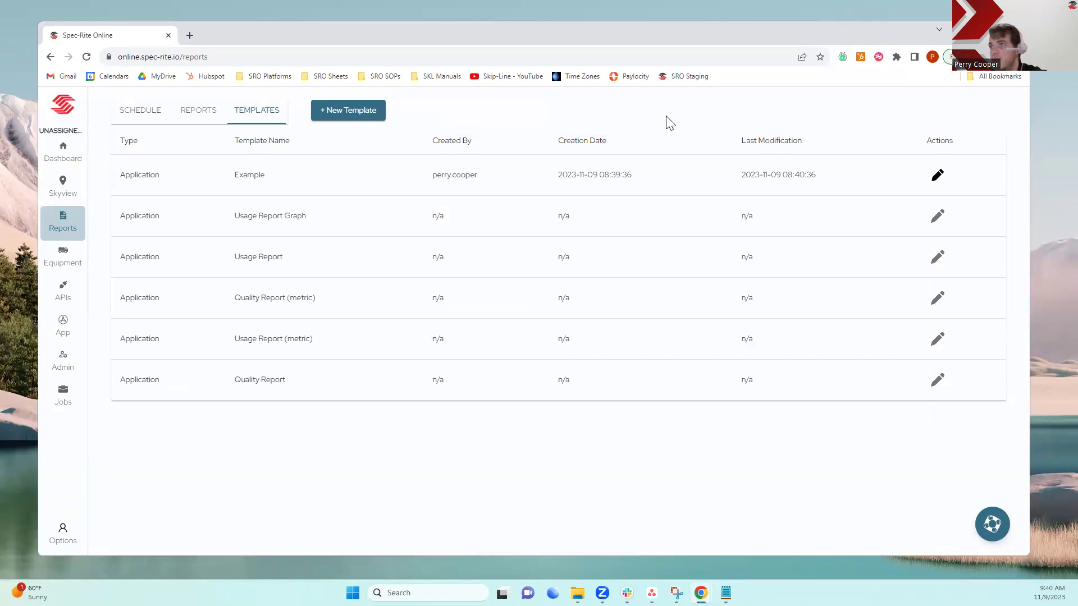
Reload the Reports page and check the new-report template choices for the Example template, without starting a report.
click(201, 115)
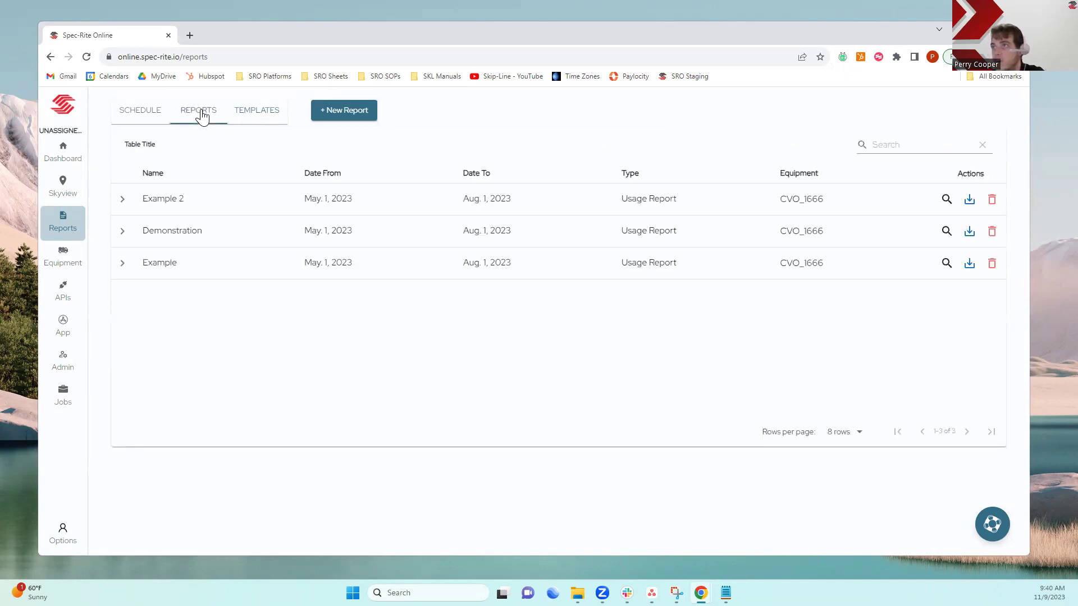
click(330, 115)
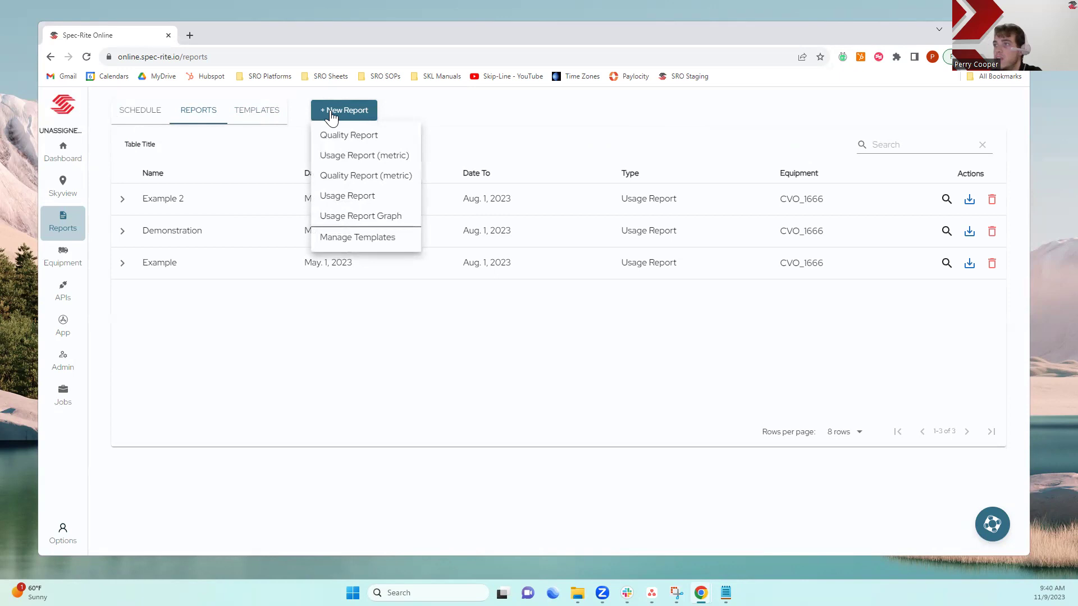
click(303, 104)
click(86, 57)
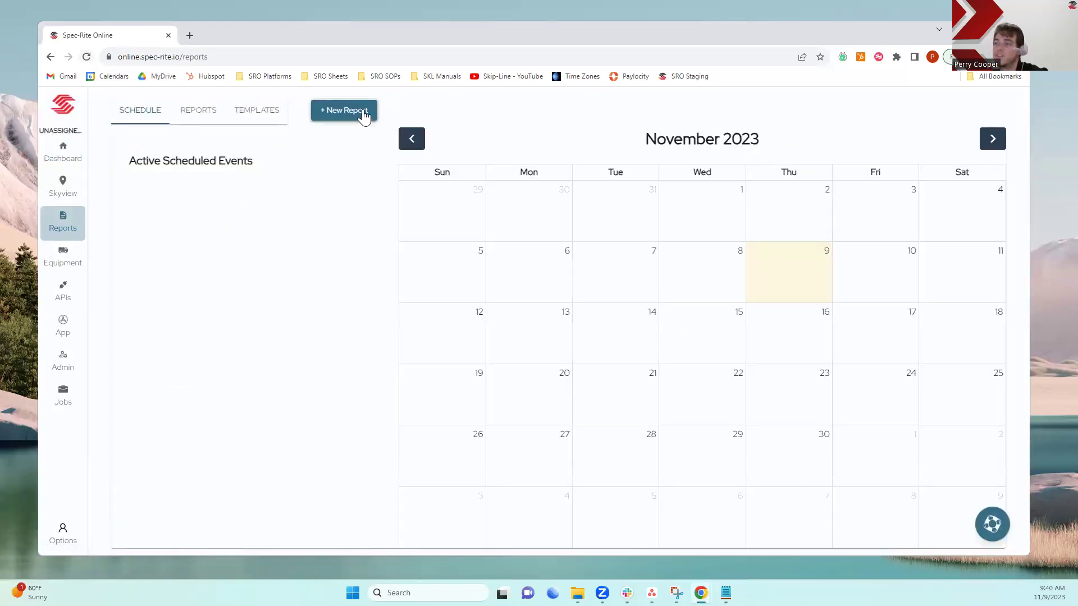
click(211, 118)
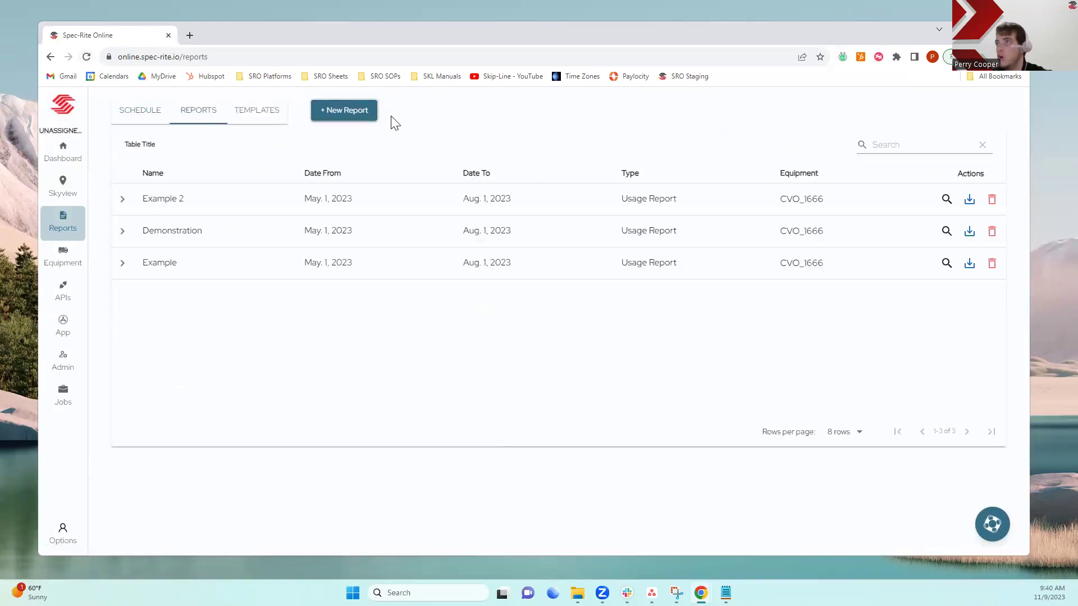
click(359, 114)
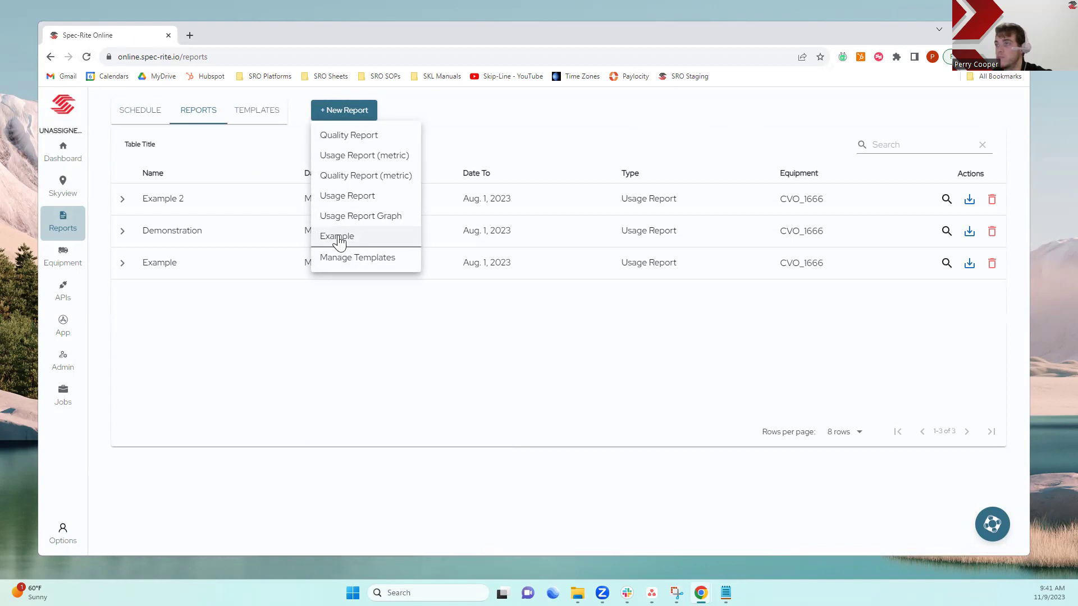
click(481, 122)
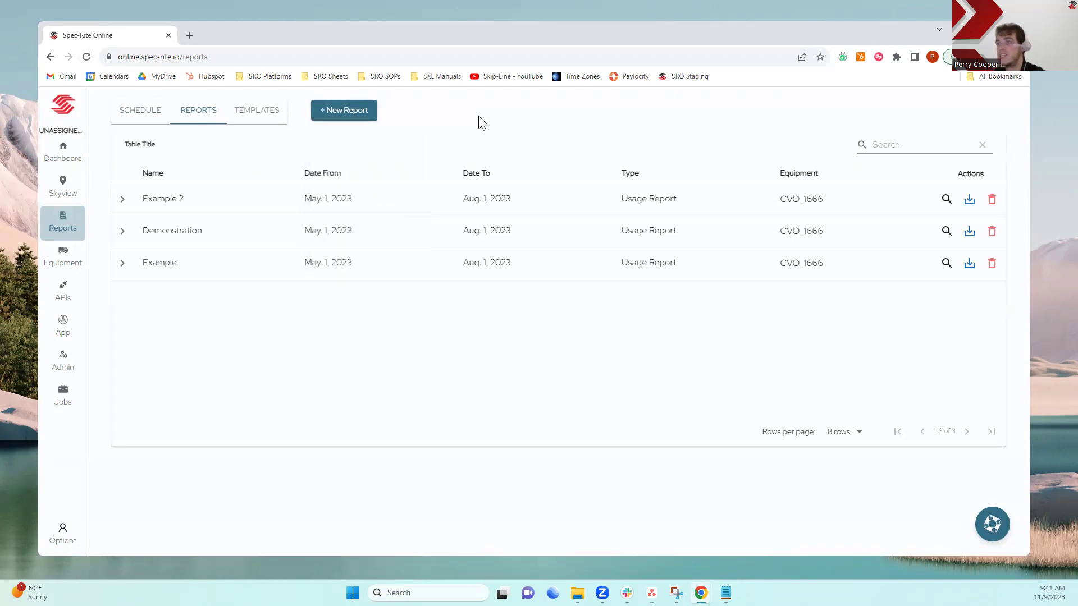